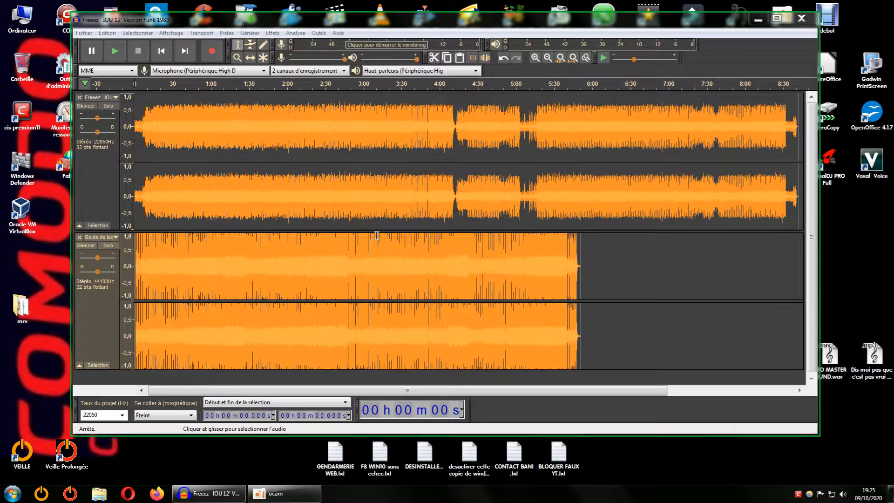
Step: Launch DarkAudacity from the desktop to view its interface beside the Audacity project, and close it
{"action": "left_click_drag", "start_coordinate": [688, 21], "coordinate": [653, 236]}
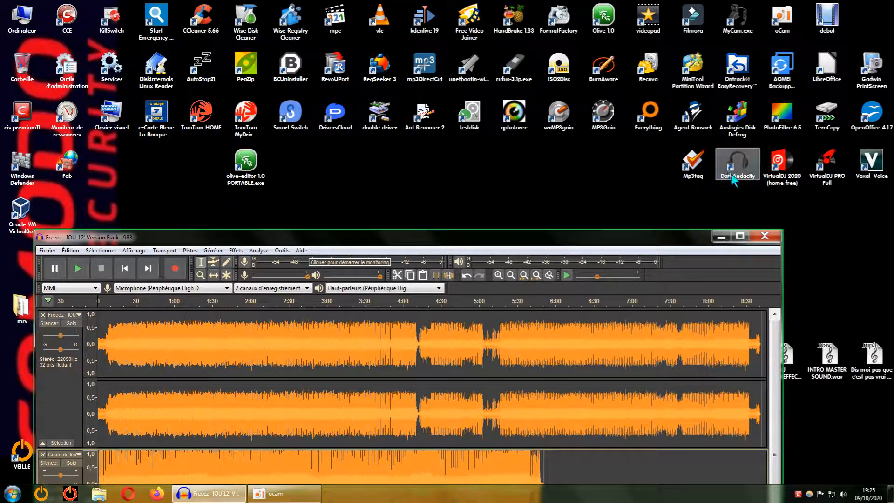
{"action": "left_click_drag", "start_coordinate": [535, 242], "coordinate": [541, 31]}
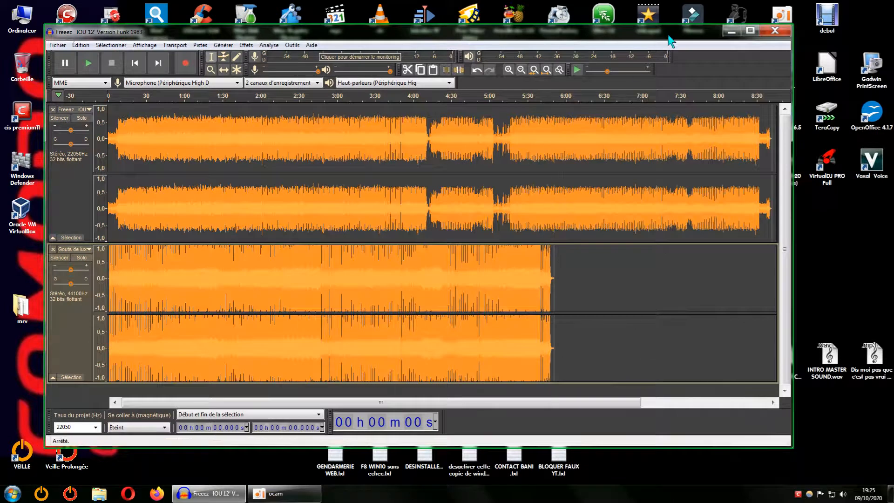
{"action": "left_click_drag", "start_coordinate": [664, 32], "coordinate": [680, 228]}
{"action": "left_click", "coordinate": [735, 176]}
{"action": "double_click", "coordinate": [735, 176]}
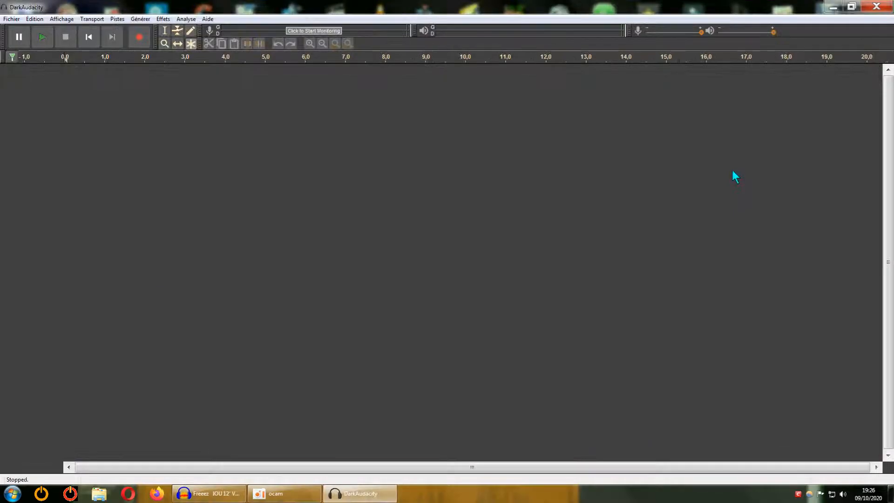
{"action": "left_click", "coordinate": [852, 6]}
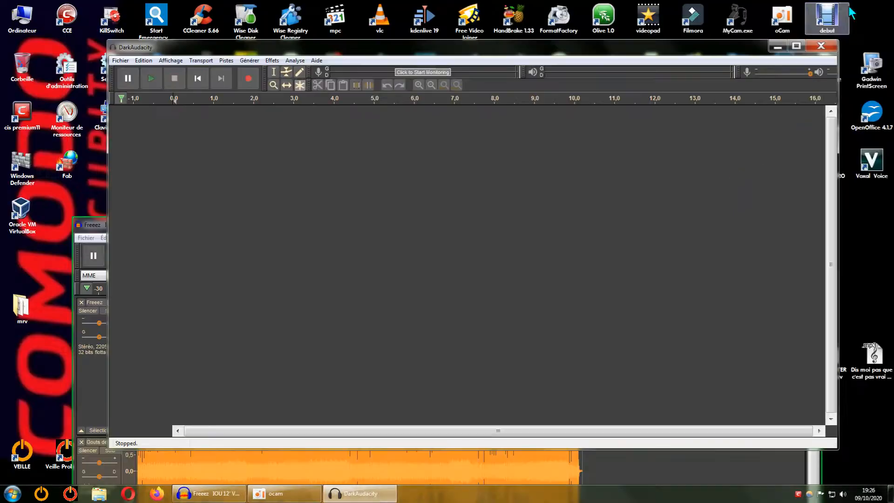
{"action": "left_click_drag", "start_coordinate": [665, 47], "coordinate": [685, 34]}
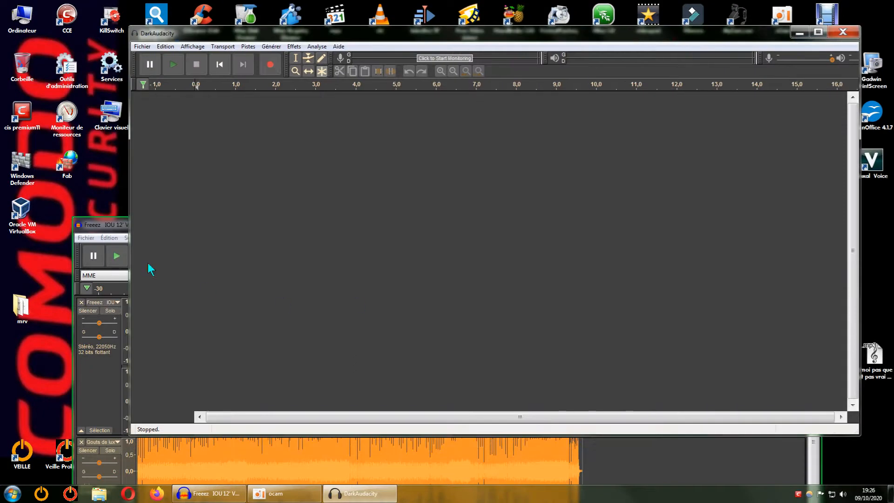
{"action": "left_click", "coordinate": [115, 225]}
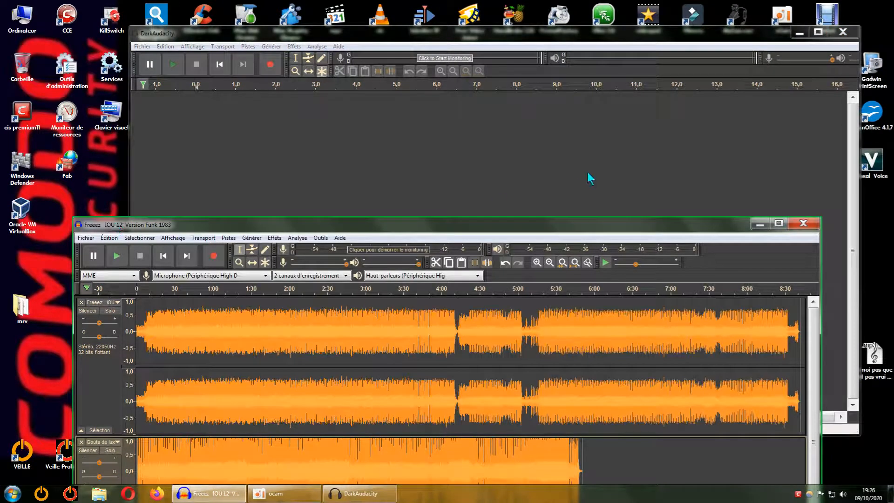
{"action": "left_click", "coordinate": [843, 32]}
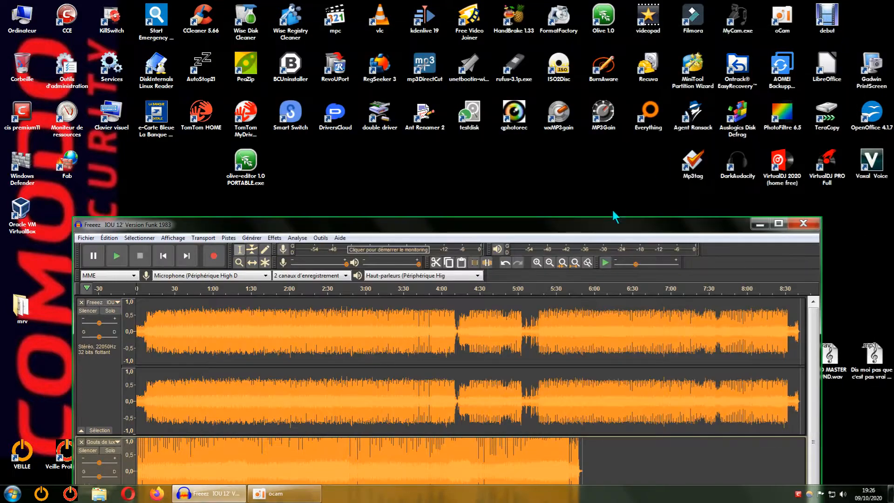
{"action": "left_click_drag", "start_coordinate": [610, 228], "coordinate": [582, 40]}
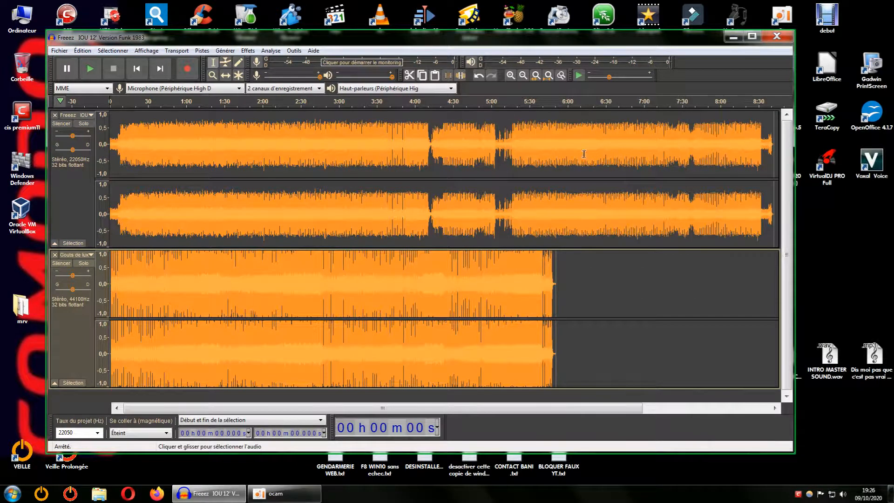
{"action": "left_click_drag", "start_coordinate": [525, 37], "coordinate": [531, 29]}
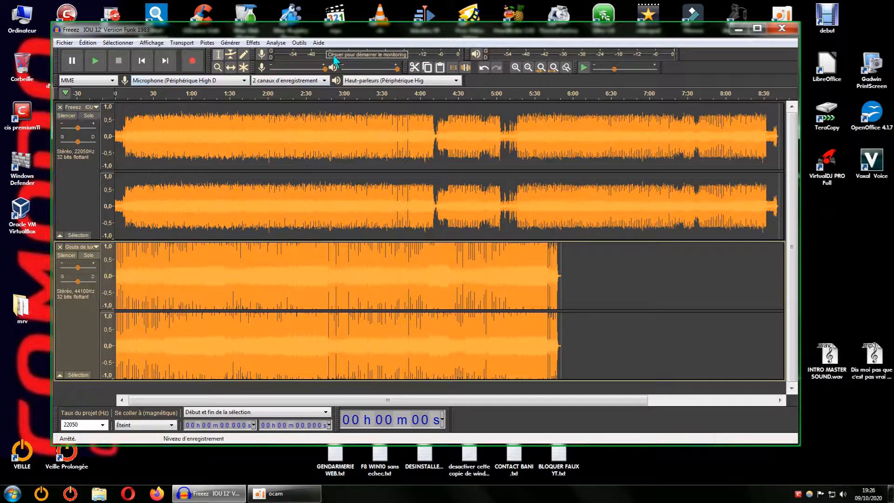
Step: Set the interface theme to Léger in the Audacity preferences and apply it
{"action": "left_click", "coordinate": [299, 43]}
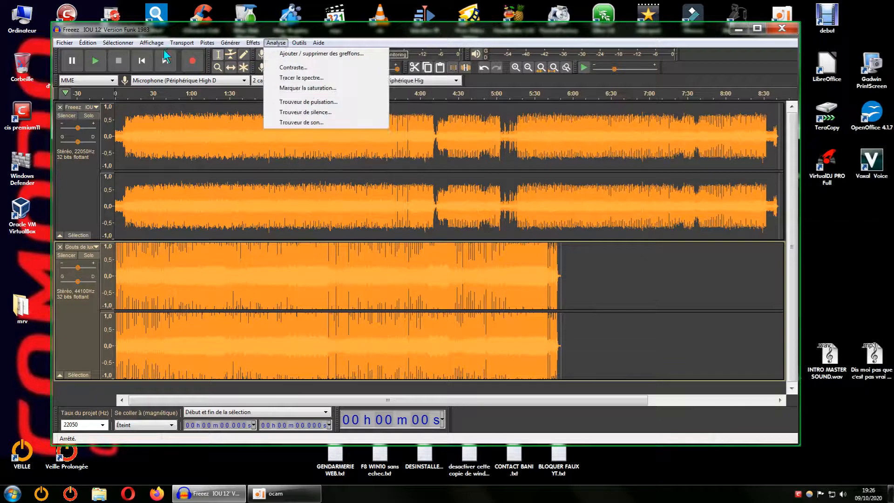
{"action": "mouse_move", "coordinate": [62, 43]}
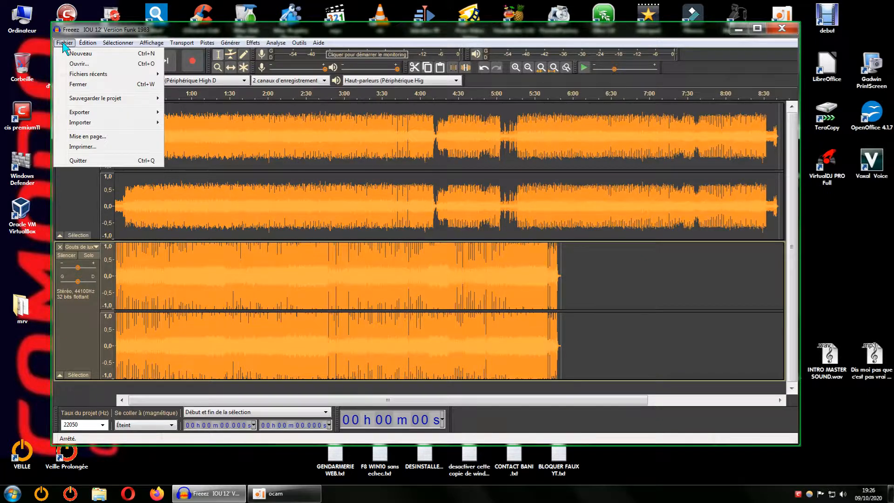
{"action": "left_click", "coordinate": [119, 192]}
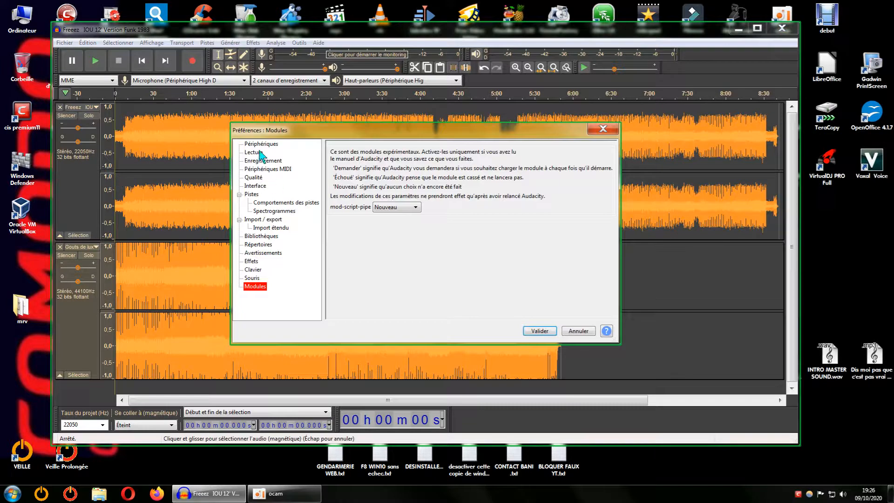
{"action": "left_click", "coordinate": [260, 145]}
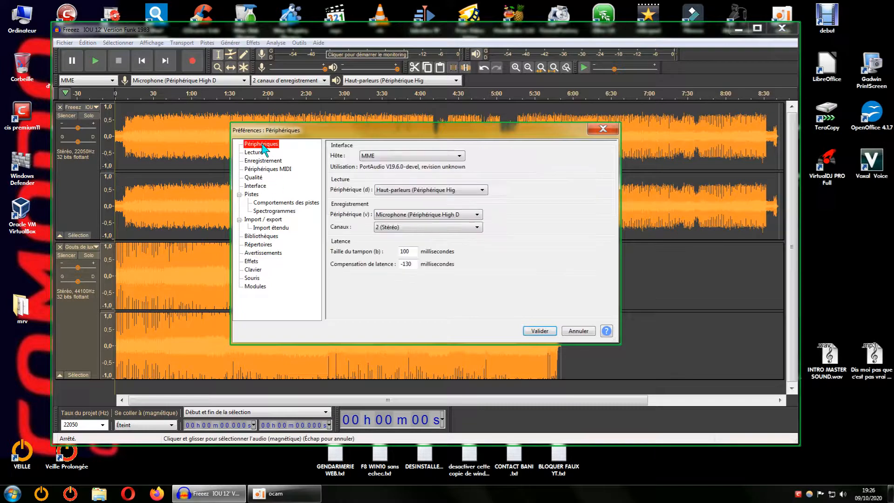
{"action": "left_click", "coordinate": [261, 186]}
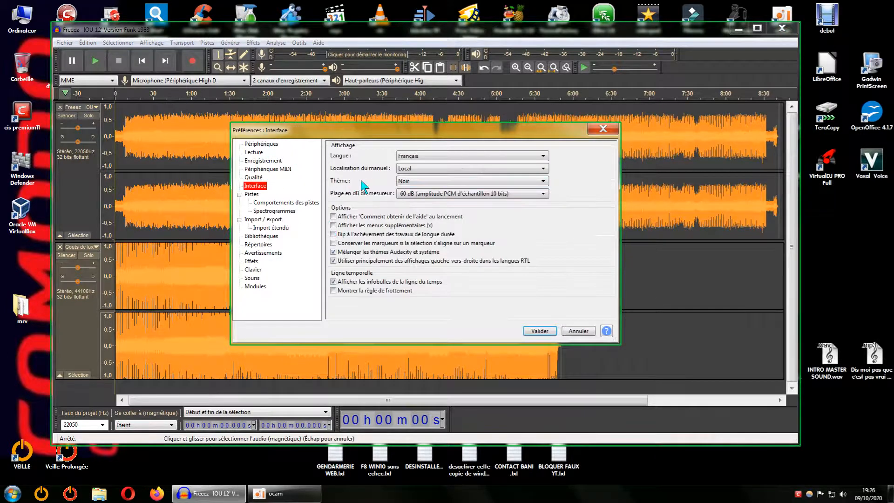
{"action": "left_click", "coordinate": [544, 181]}
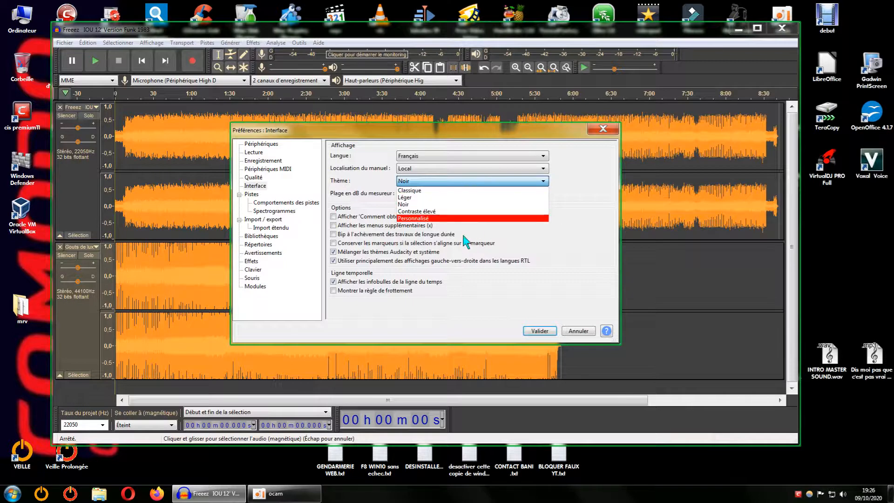
{"action": "left_click", "coordinate": [423, 191]}
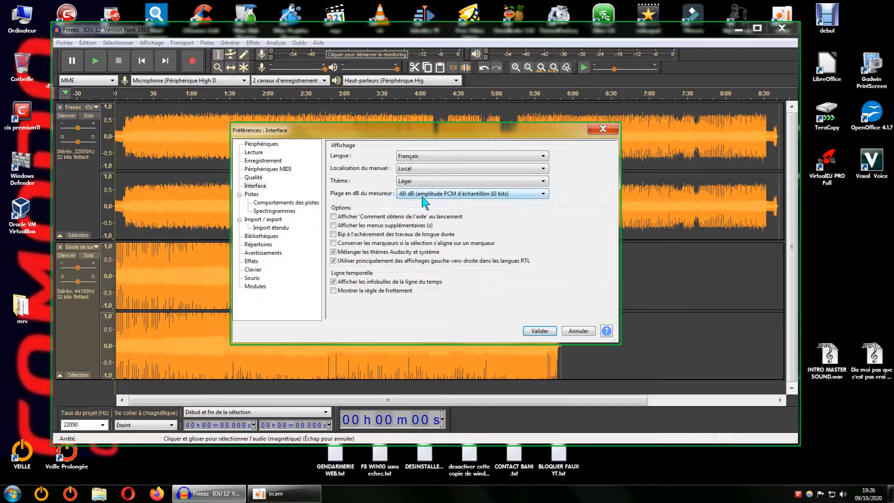
{"action": "left_click", "coordinate": [540, 331]}
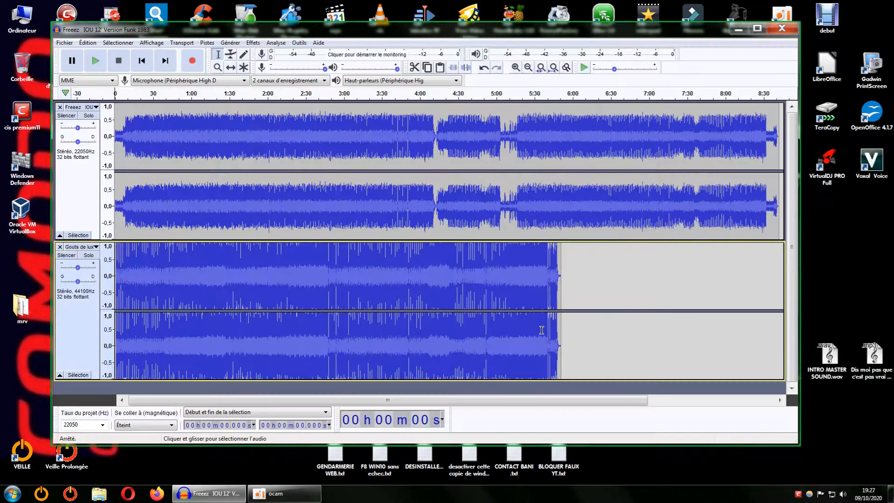
Step: Switch the interface theme to Contraste élevé in the preferences and apply it
{"action": "left_click", "coordinate": [87, 44]}
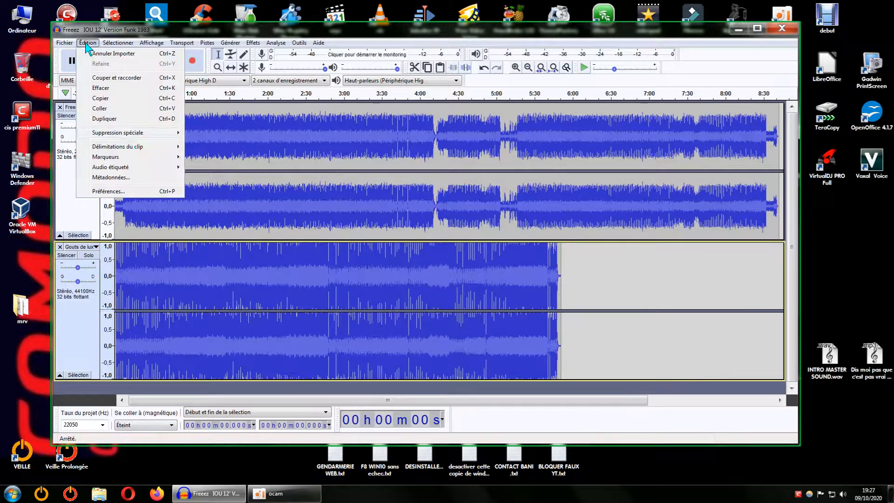
{"action": "left_click", "coordinate": [147, 195]}
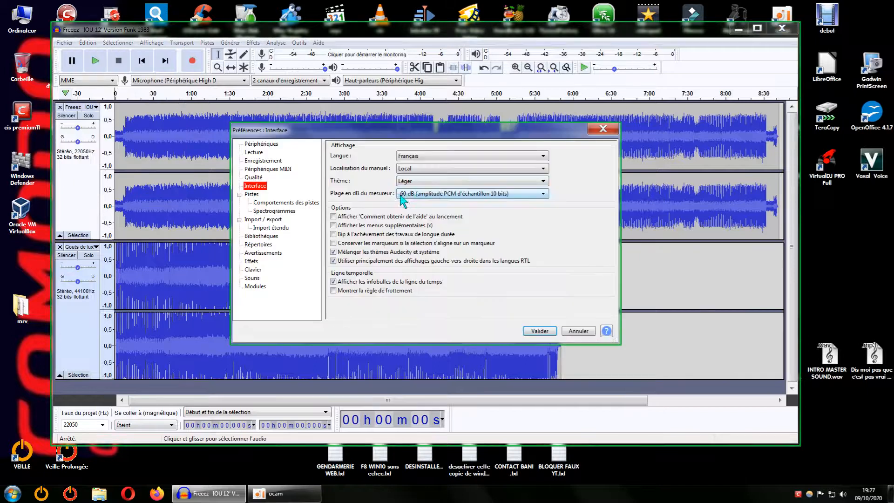
{"action": "left_click", "coordinate": [532, 182]}
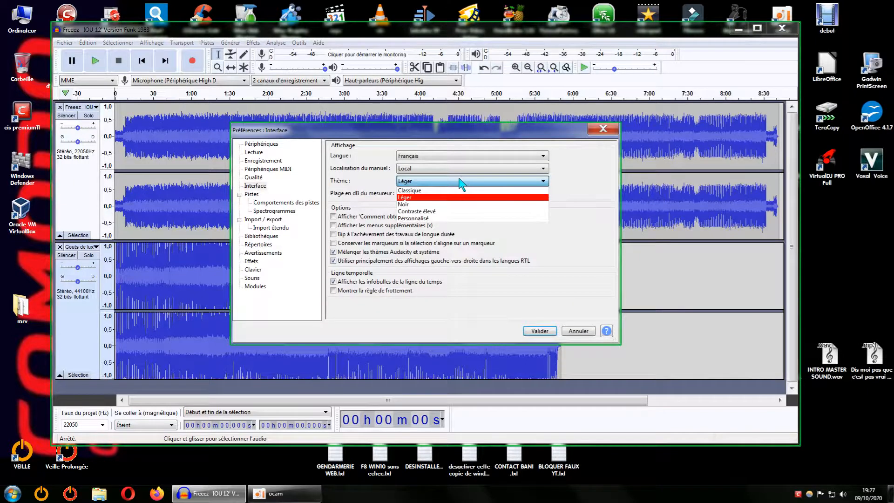
{"action": "left_click", "coordinate": [438, 212]}
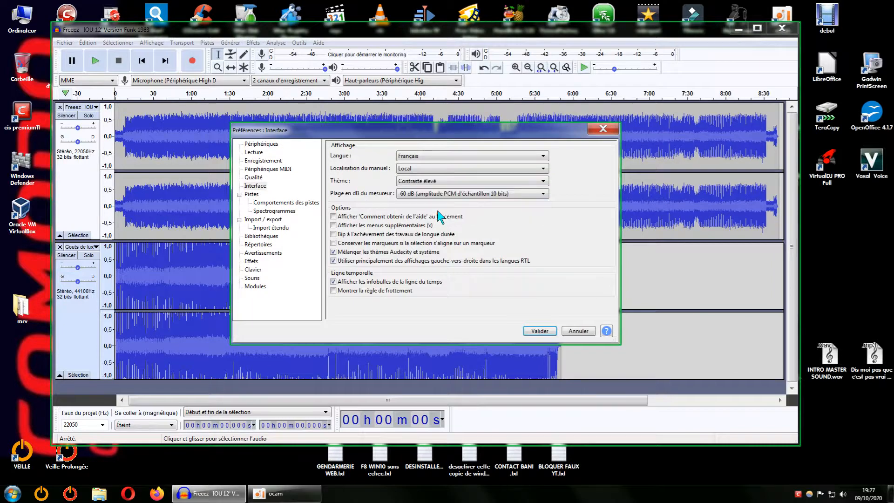
{"action": "left_click", "coordinate": [555, 329]}
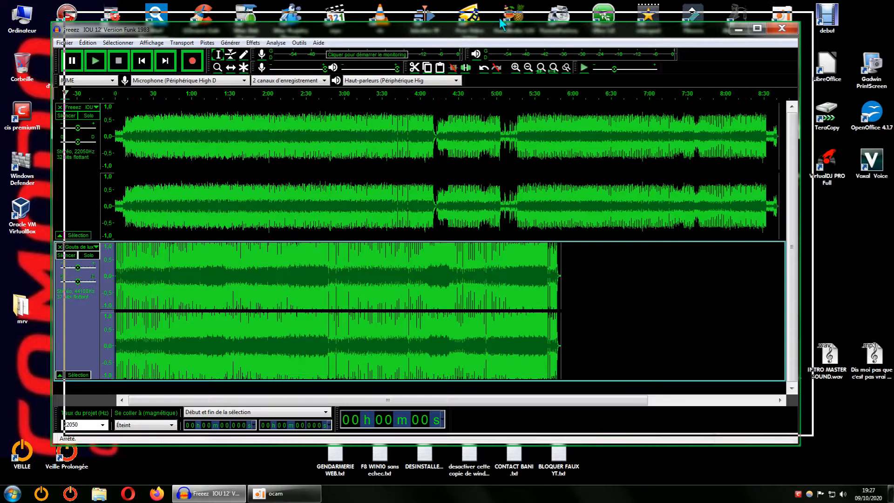
{"action": "left_click_drag", "start_coordinate": [489, 32], "coordinate": [500, 18]}
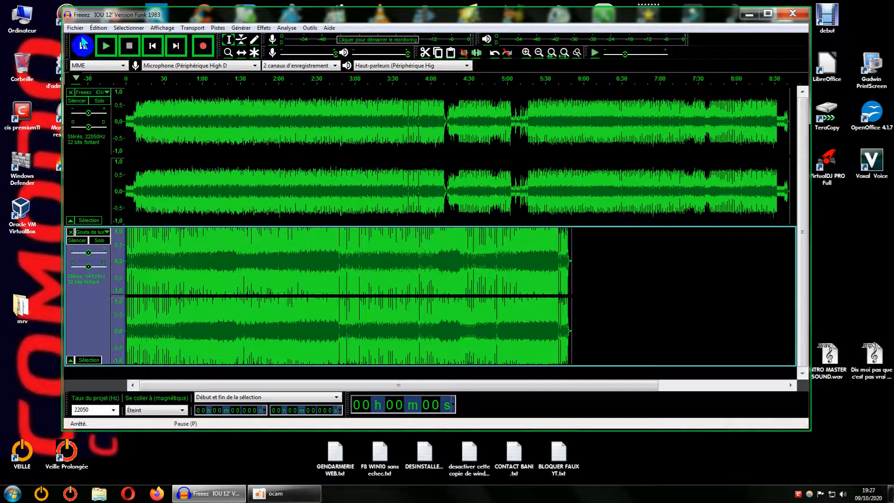
{"action": "left_click", "coordinate": [75, 27]}
{"action": "mouse_move", "coordinate": [103, 102]}
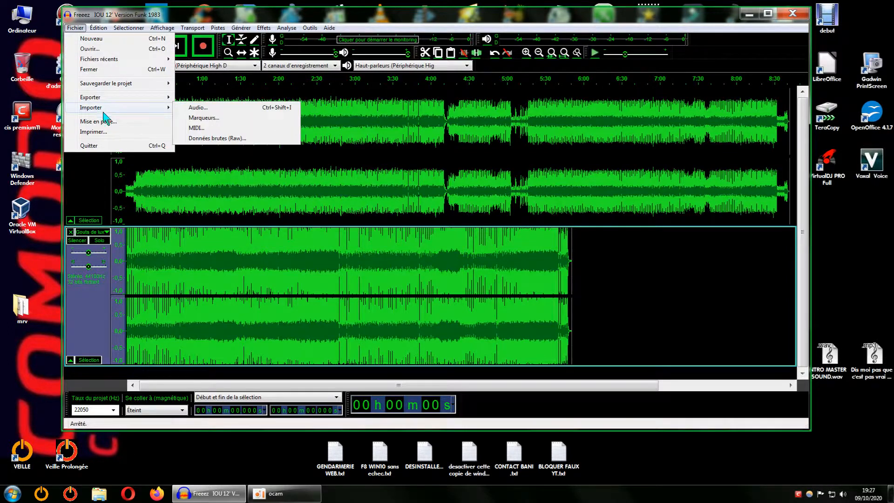
{"action": "left_click", "coordinate": [198, 109]}
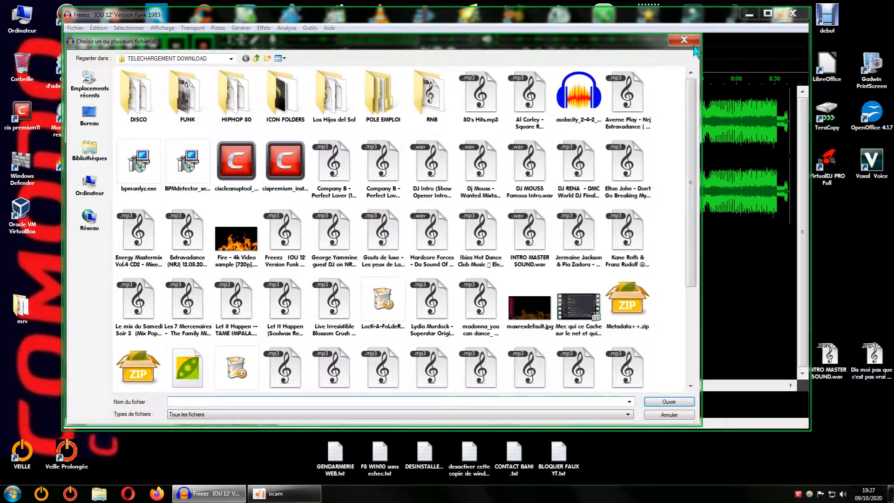
{"action": "left_click", "coordinate": [286, 240]}
{"action": "left_click", "coordinate": [334, 247], "text": "ctrl"}
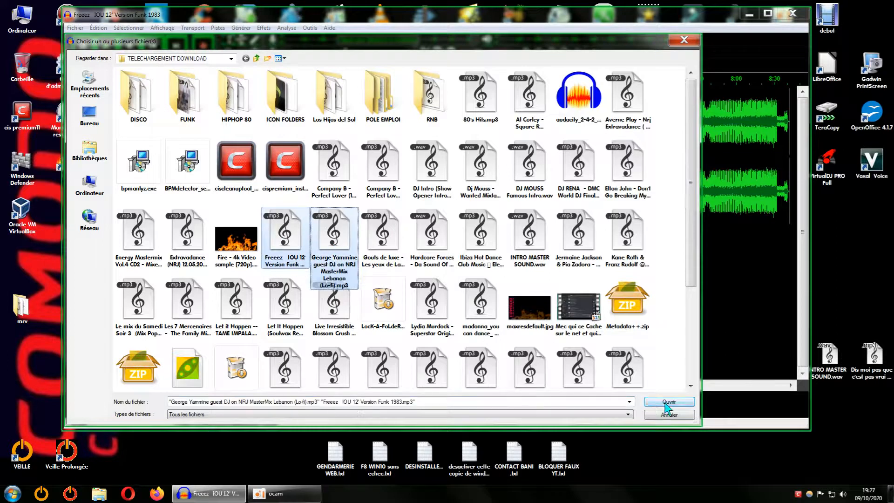
{"action": "left_click", "coordinate": [684, 41]}
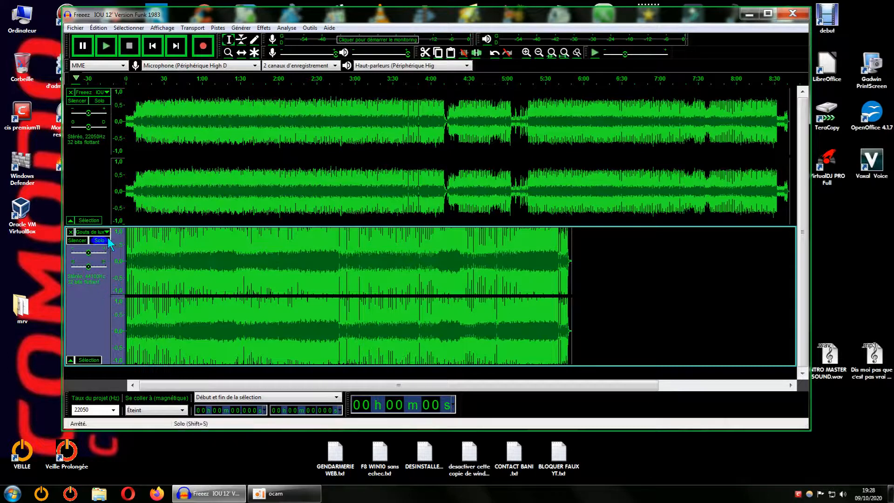
Step: Slightly increase the height of the Freeez IOU track by moving the boundary between the two tracks
{"action": "mouse_move", "coordinate": [111, 225]}
{"action": "left_mouse_down"}
{"action": "mouse_move", "coordinate": [111, 217]}
{"action": "mouse_move", "coordinate": [110, 238]}
{"action": "left_mouse_up"}
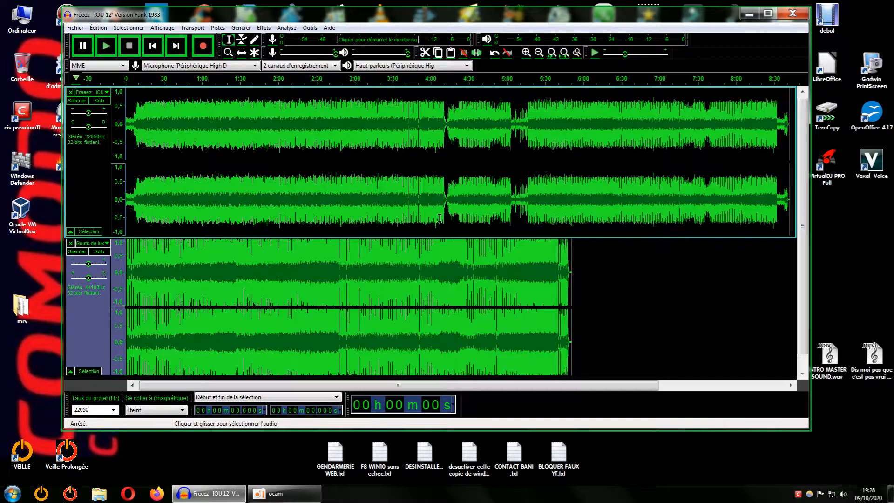
{"action": "left_click_drag", "start_coordinate": [615, 17], "coordinate": [618, 21]}
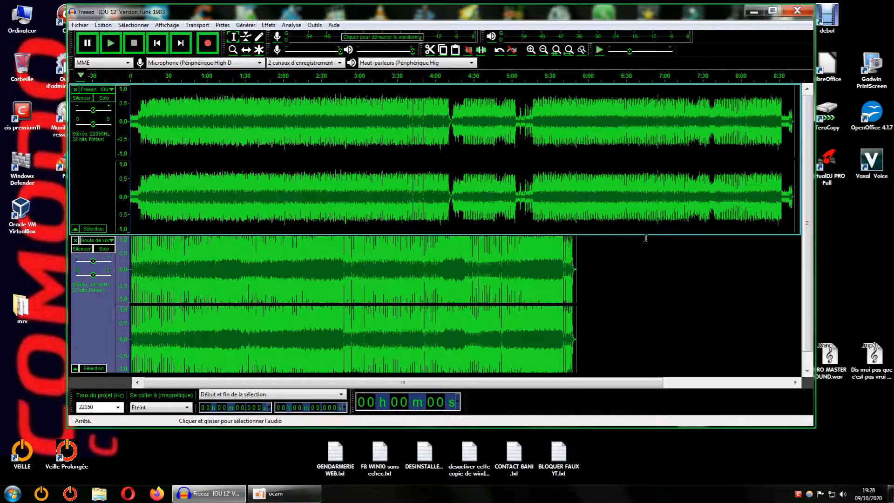
Step: Apply Paulstretch with stretch factor 10 and 0.25-second time resolution to the first track from about 6:51 to 7:18
{"action": "left_click_drag", "start_coordinate": [653, 142], "coordinate": [686, 151]}
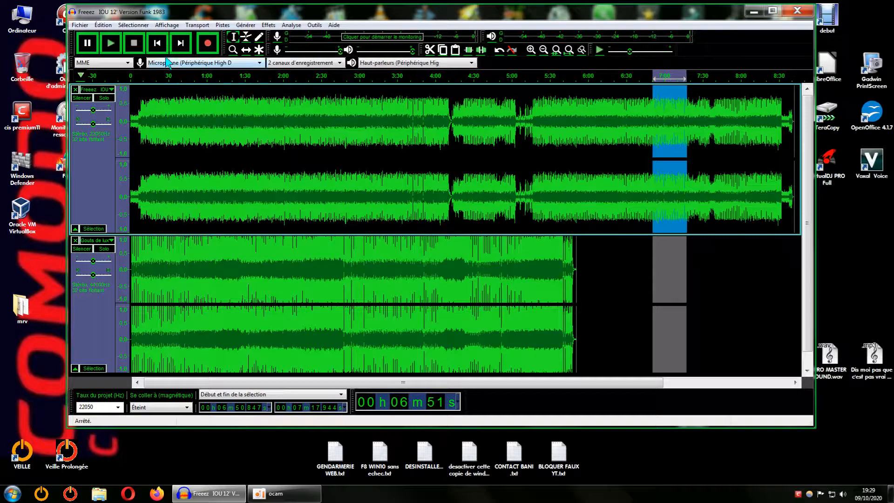
{"action": "left_click", "coordinate": [268, 25]}
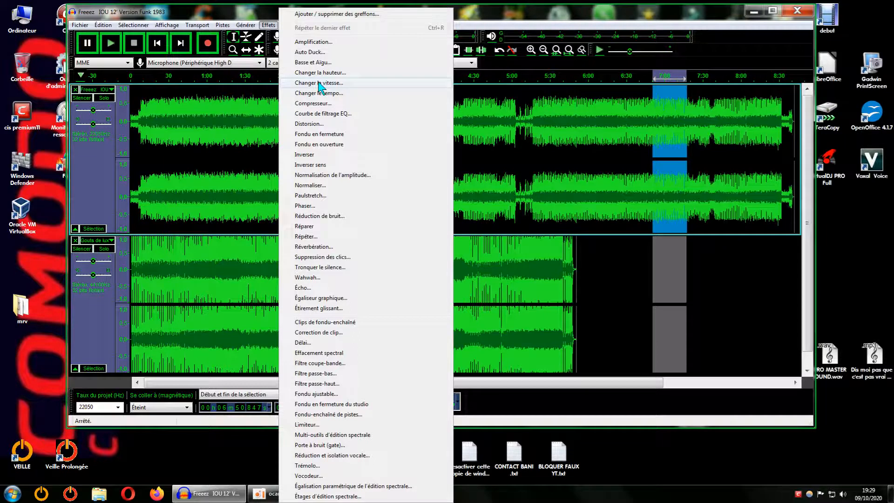
{"action": "left_click", "coordinate": [316, 196]}
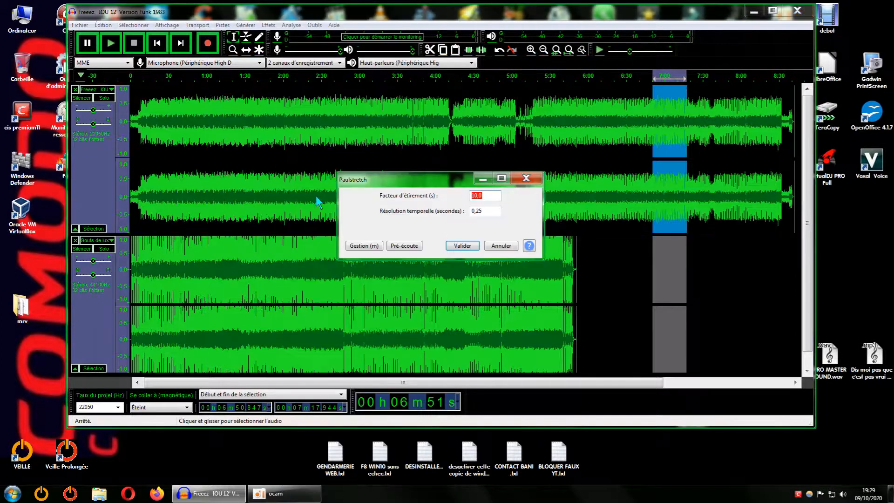
{"action": "left_click", "coordinate": [465, 246]}
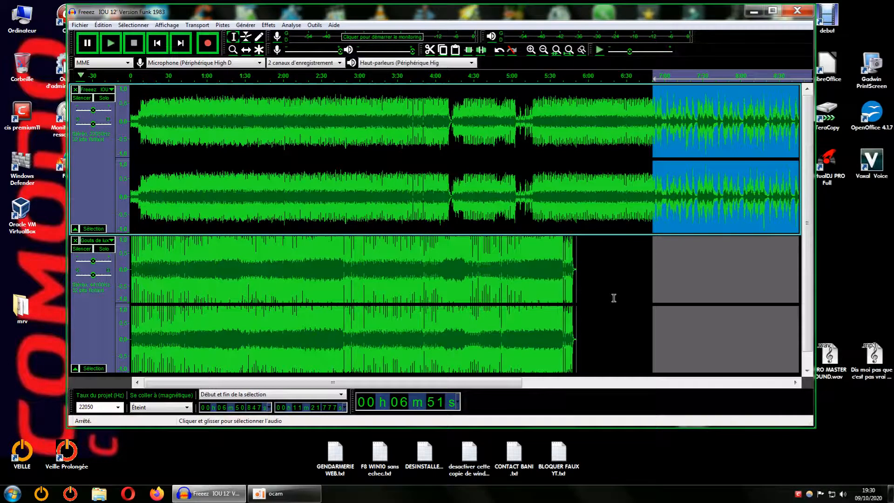
{"action": "left_click_drag", "start_coordinate": [523, 383], "coordinate": [638, 384]}
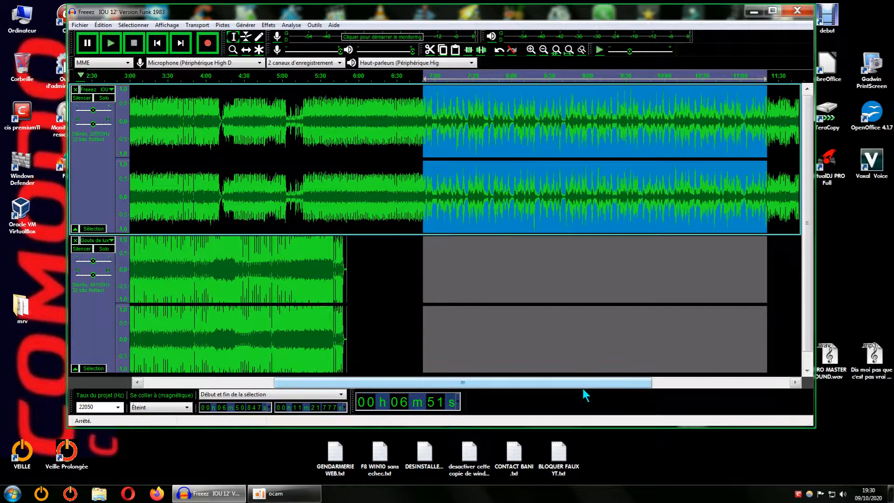
{"action": "left_click_drag", "start_coordinate": [594, 383], "coordinate": [641, 384]}
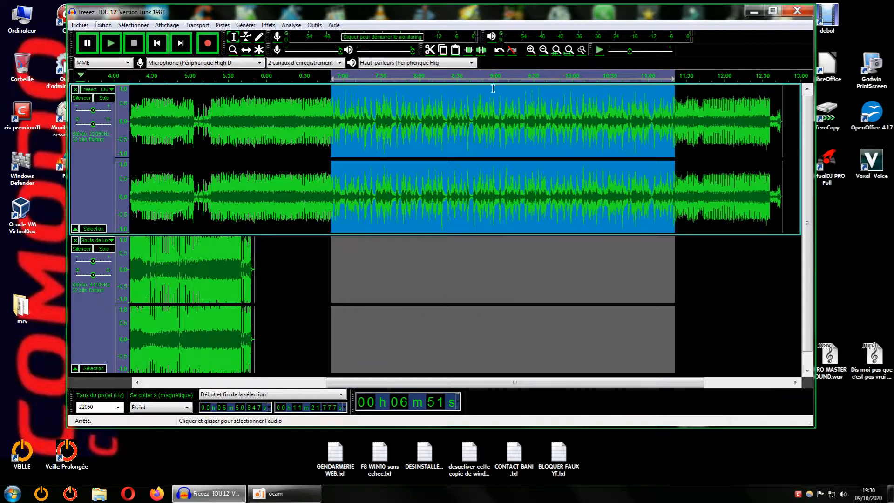
Step: Compare the first track before and after Paulstretch by undoing and redoing the effect twice
{"action": "left_click", "coordinate": [543, 50]}
{"action": "left_click", "coordinate": [544, 50]}
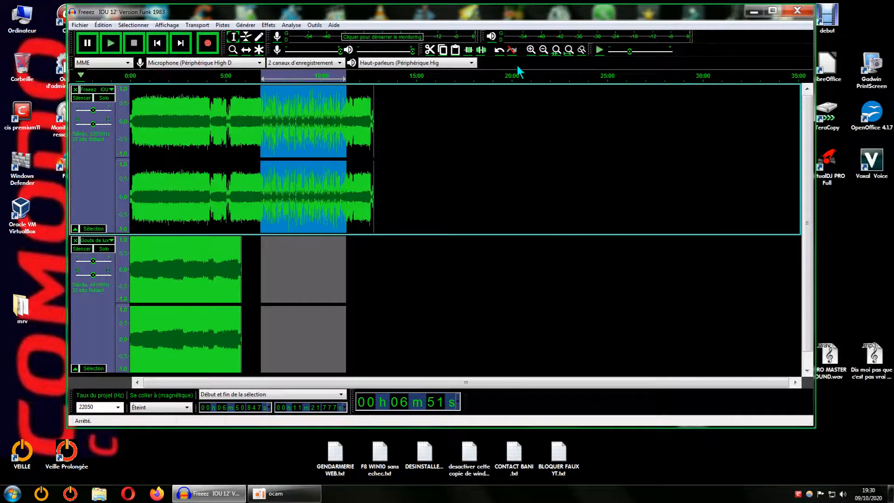
{"action": "left_click", "coordinate": [500, 50]}
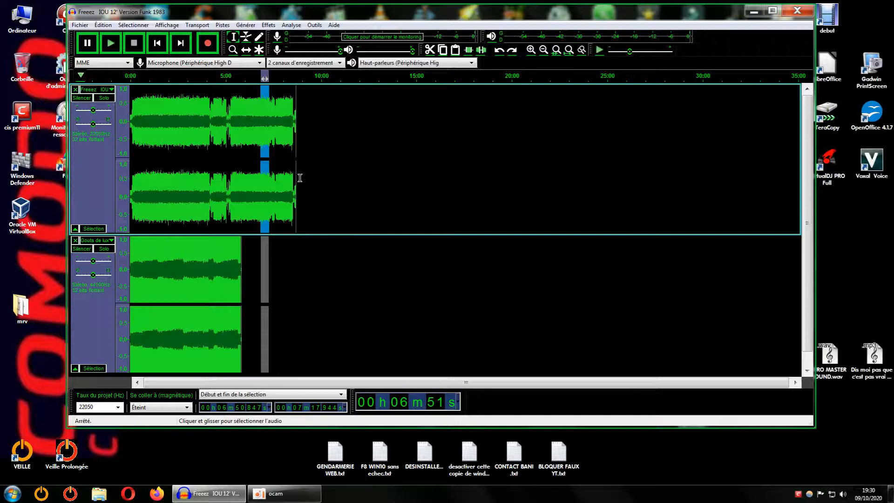
{"action": "left_click", "coordinate": [512, 50]}
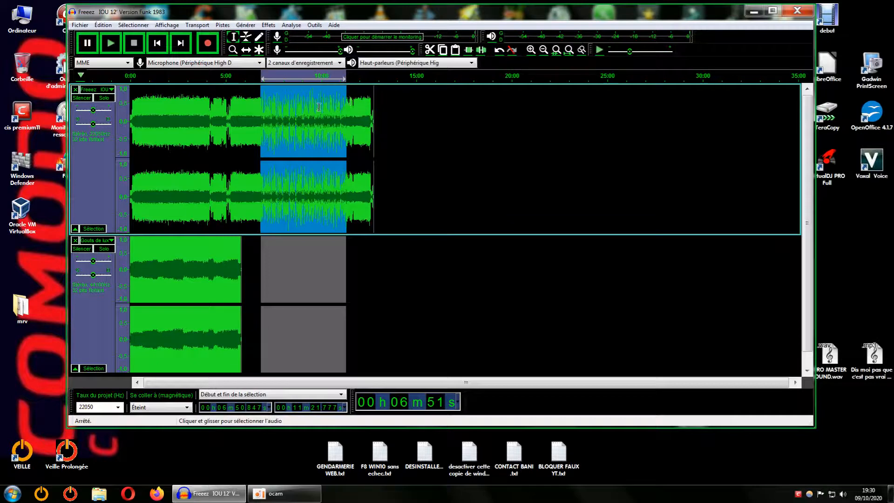
{"action": "left_click", "coordinate": [499, 50]}
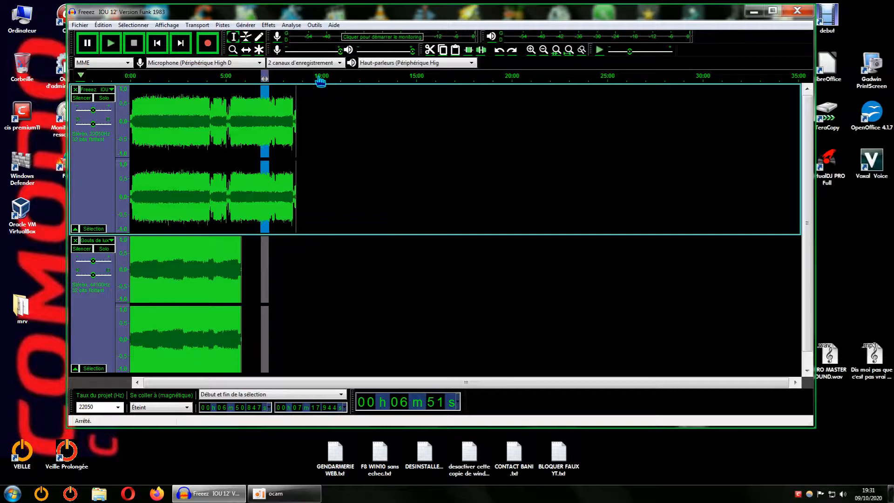
{"action": "left_click", "coordinate": [512, 51]}
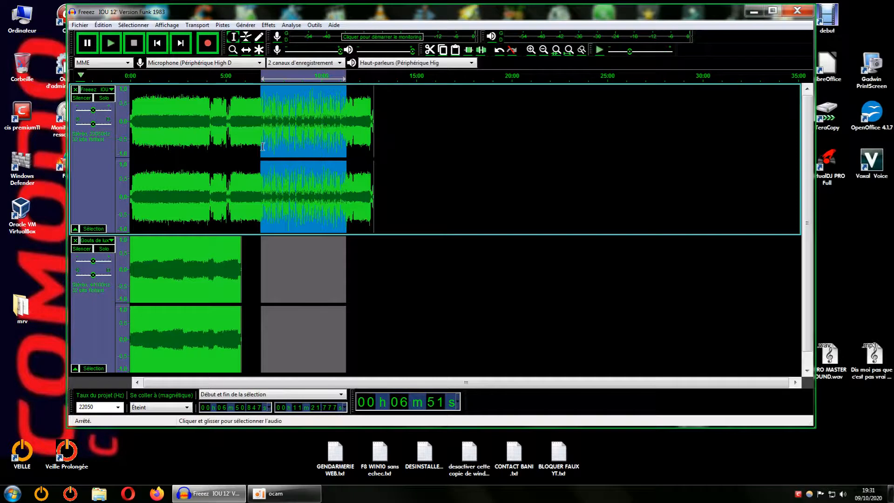
Step: Play the first track from about 6:27 into the stretched section, then stop playback
{"action": "left_click", "coordinate": [253, 92]}
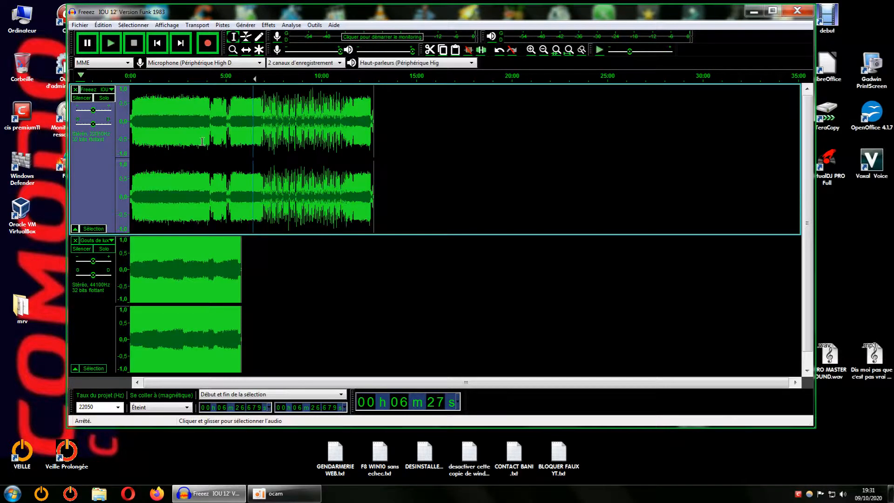
{"action": "left_click", "coordinate": [110, 43]}
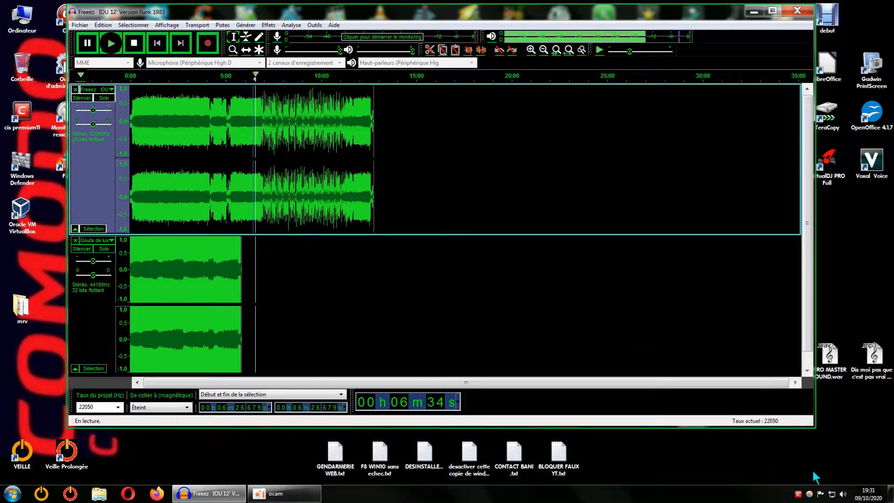
{"action": "left_click", "coordinate": [841, 494]}
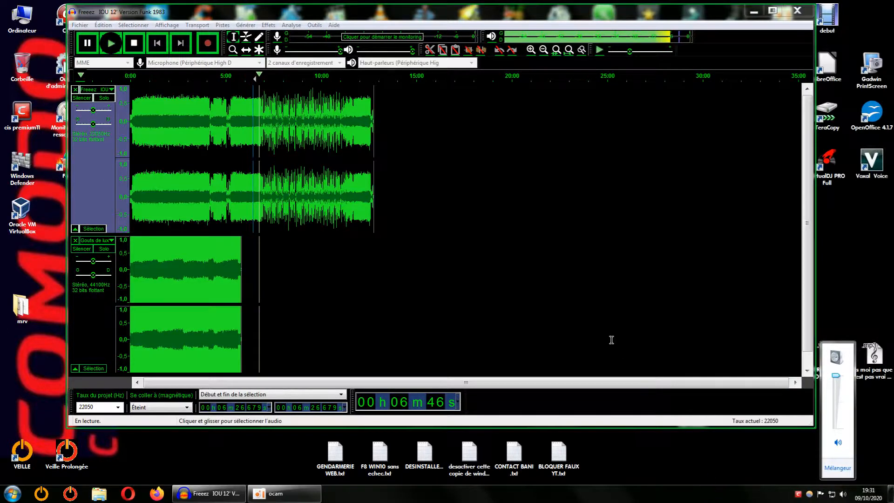
{"action": "left_click", "coordinate": [530, 50]}
{"action": "left_click", "coordinate": [531, 50]}
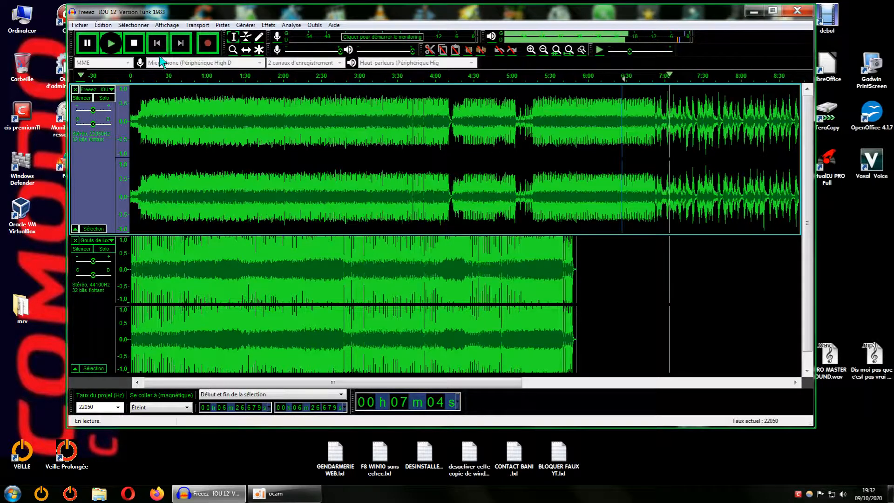
{"action": "left_click", "coordinate": [133, 43]}
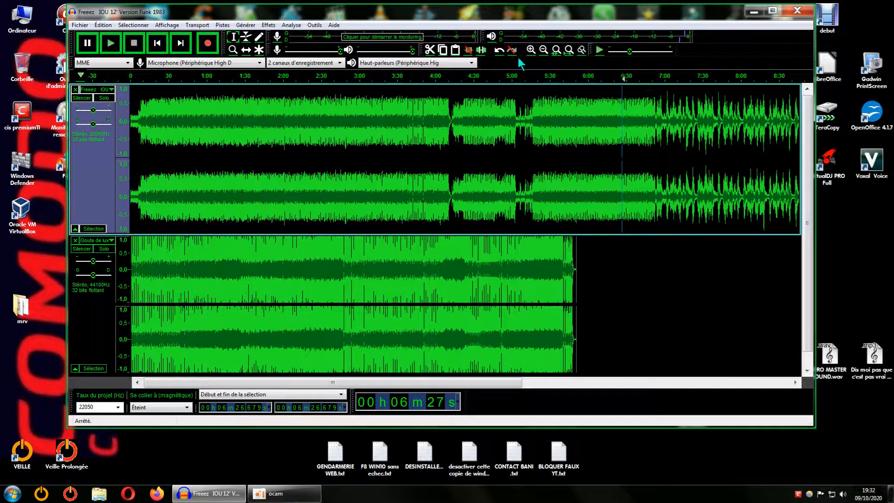
Step: Undo the Paulstretch effect on the first track
{"action": "left_click", "coordinate": [543, 50]}
{"action": "left_click", "coordinate": [543, 50]}
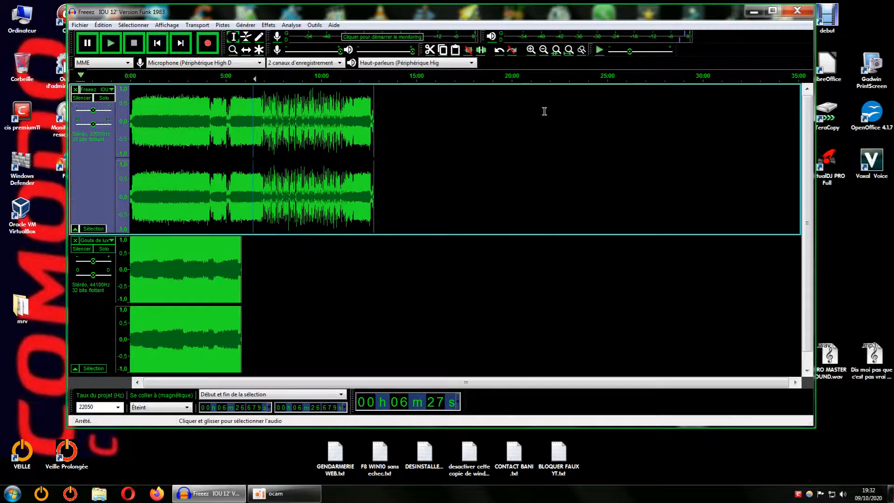
{"action": "left_click", "coordinate": [500, 50]}
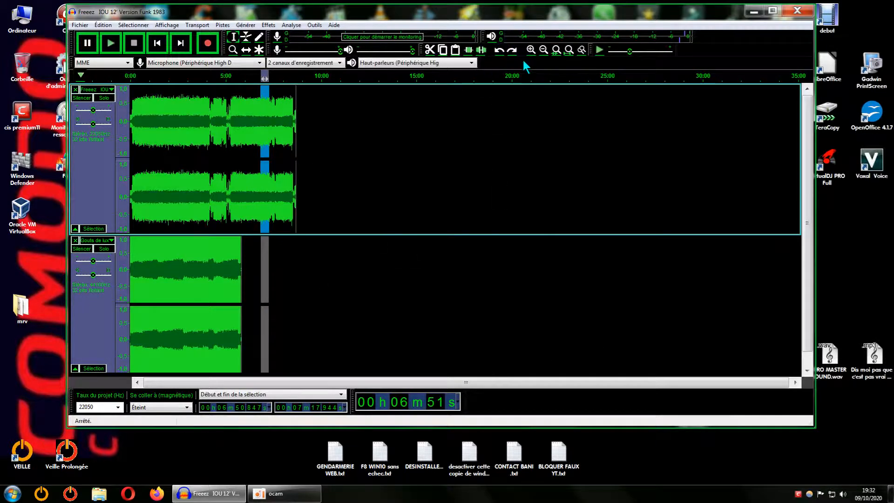
{"action": "left_click", "coordinate": [532, 49]}
{"action": "left_click", "coordinate": [532, 49]}
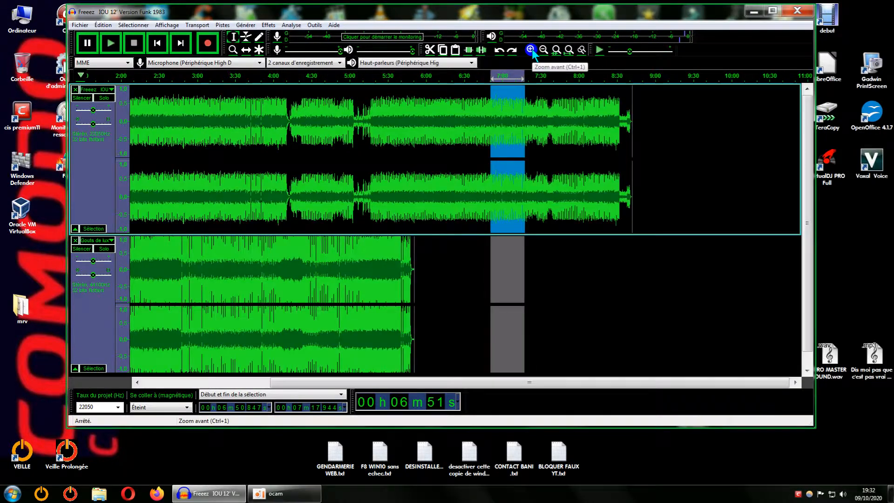
{"action": "left_click", "coordinate": [532, 49]}
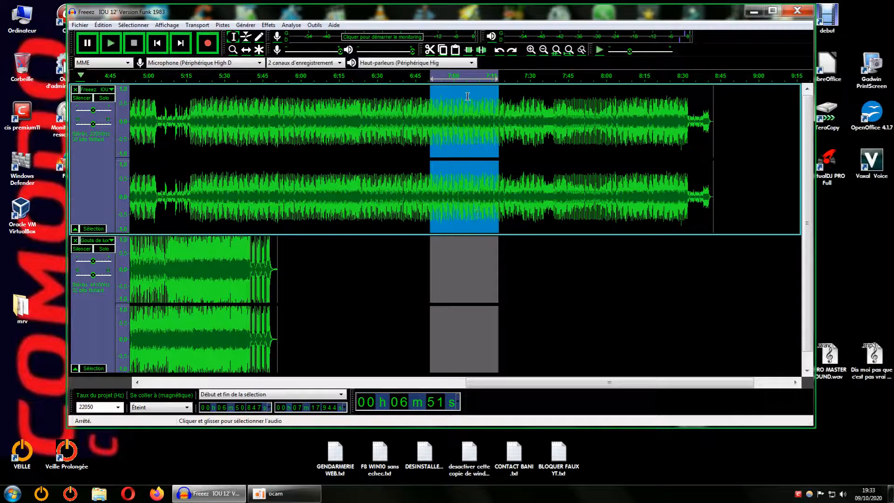
Step: Undo the edits back to before the second track was added, then redo them to bring it back
{"action": "left_click", "coordinate": [500, 50]}
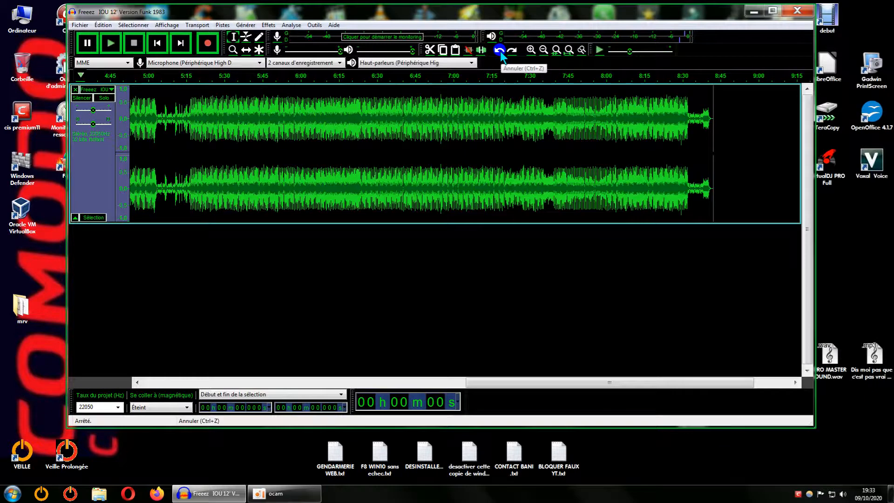
{"action": "left_click", "coordinate": [499, 50]}
{"action": "left_click", "coordinate": [511, 51]}
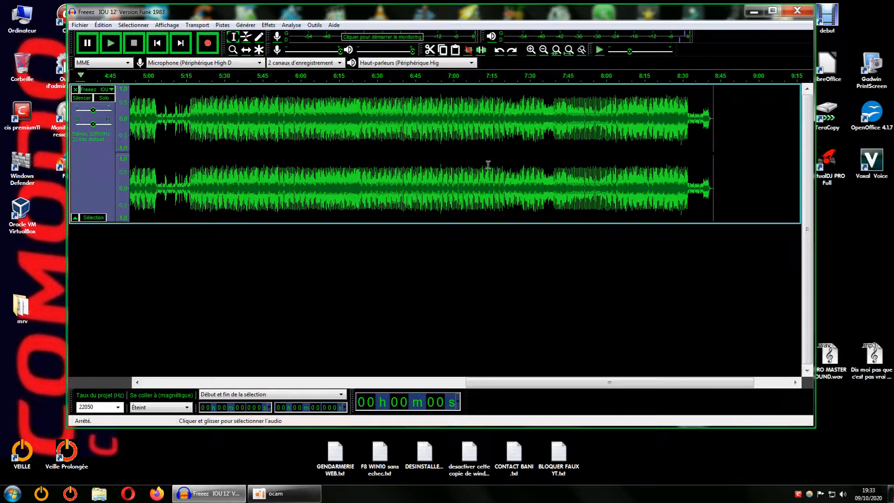
{"action": "left_click", "coordinate": [511, 50]}
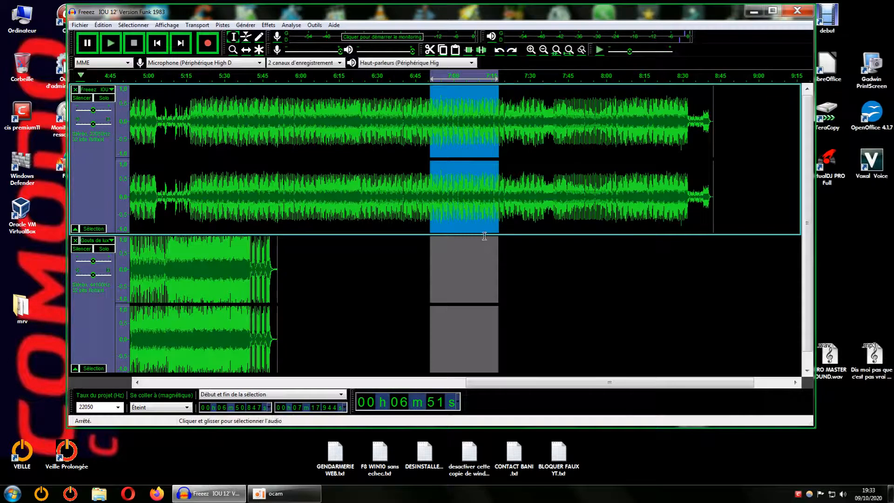
Step: Narrow the selection to about 7:13–7:18 and apply Paulstretch with stretch factor 5 and 0.25-second time resolution
{"action": "left_click_drag", "start_coordinate": [432, 229], "coordinate": [493, 224]}
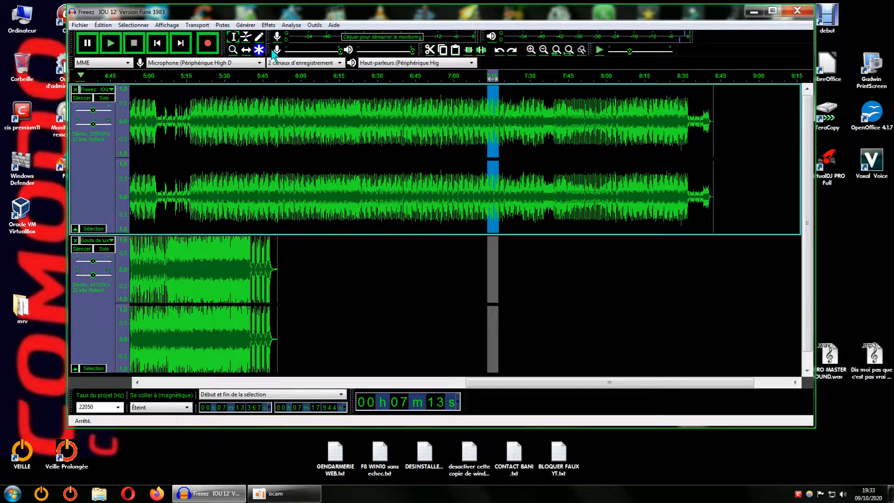
{"action": "left_click", "coordinate": [271, 26]}
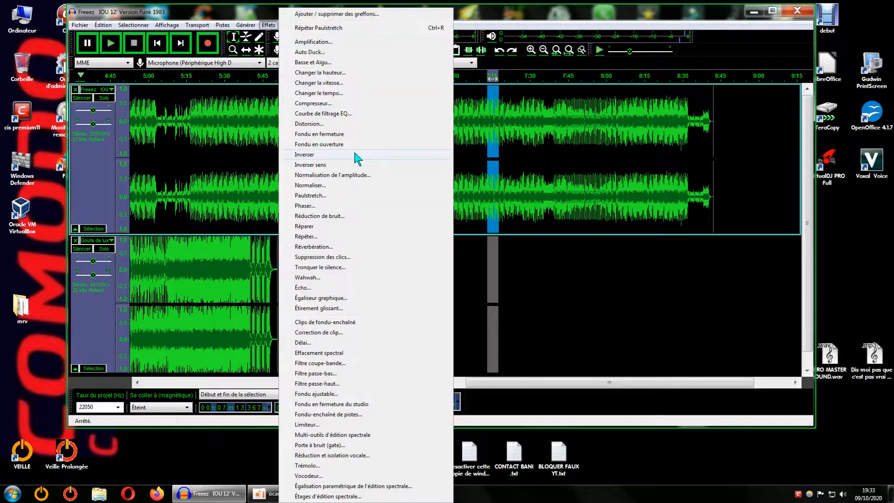
{"action": "left_click", "coordinate": [309, 195]}
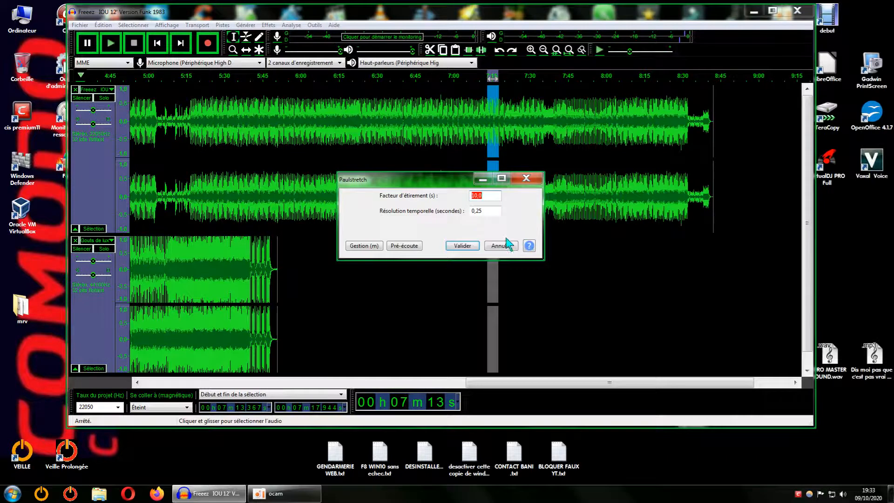
{"action": "left_click", "coordinate": [477, 199]}
{"action": "key", "text": "BackSpace"}
{"action": "key", "text": "BackSpace"}
{"action": "key", "text": "BackSpace"}
{"action": "type", "text": "05"}
{"action": "left_click", "coordinate": [462, 246]}
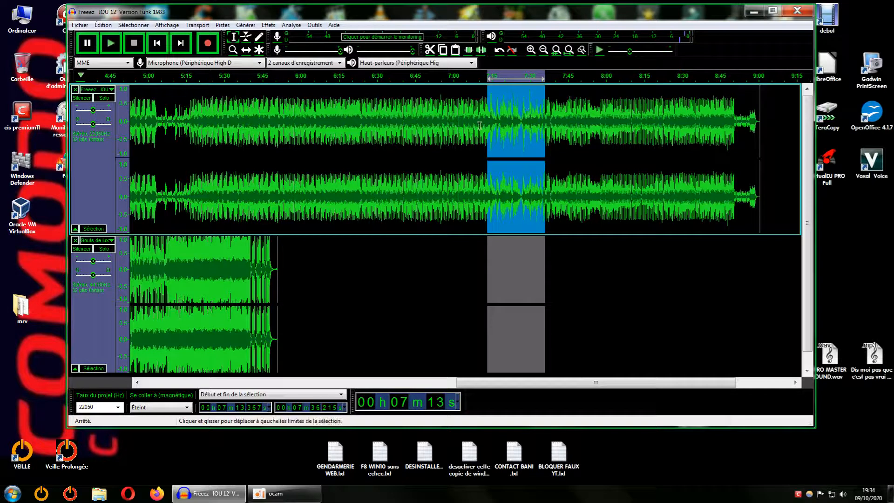
Step: Play the first track from about 7:08 into the newly stretched passage, then stop playback
{"action": "left_click", "coordinate": [475, 93]}
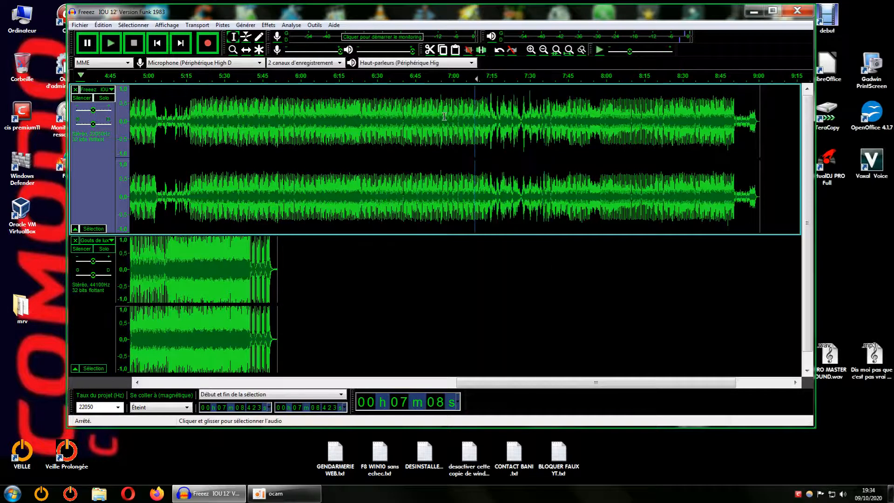
{"action": "left_click", "coordinate": [110, 43]}
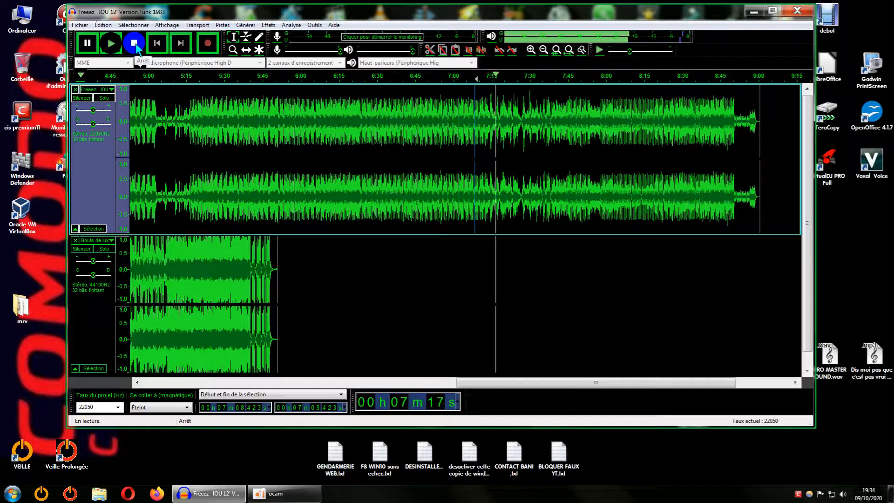
{"action": "left_click", "coordinate": [134, 43]}
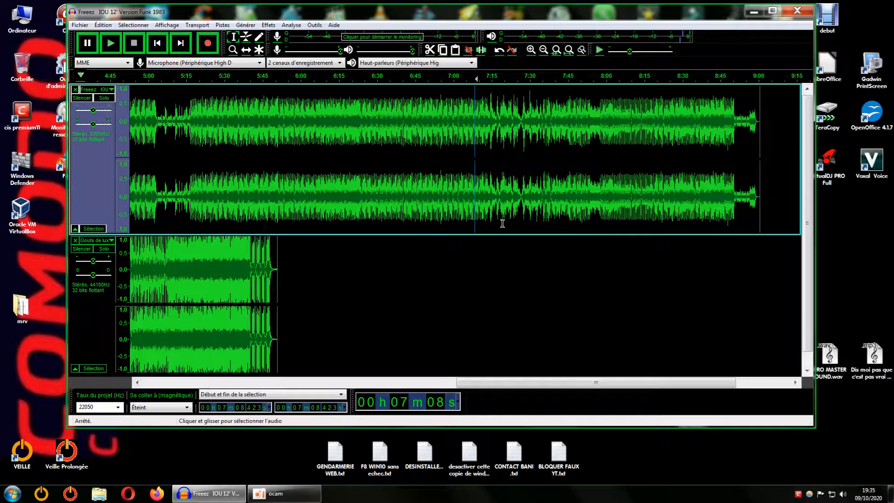
Step: Apply Echo with a 1-second delay and a decay factor of 0.5 to the first track from about 7:02 to 7:08
{"action": "mouse_move", "coordinate": [448, 239]}
{"action": "left_mouse_down"}
{"action": "mouse_move", "coordinate": [449, 215]}
{"action": "mouse_move", "coordinate": [483, 221]}
{"action": "mouse_move", "coordinate": [466, 233]}
{"action": "mouse_move", "coordinate": [465, 214]}
{"action": "mouse_move", "coordinate": [465, 234]}
{"action": "mouse_move", "coordinate": [473, 224]}
{"action": "mouse_move", "coordinate": [458, 223]}
{"action": "left_mouse_up"}
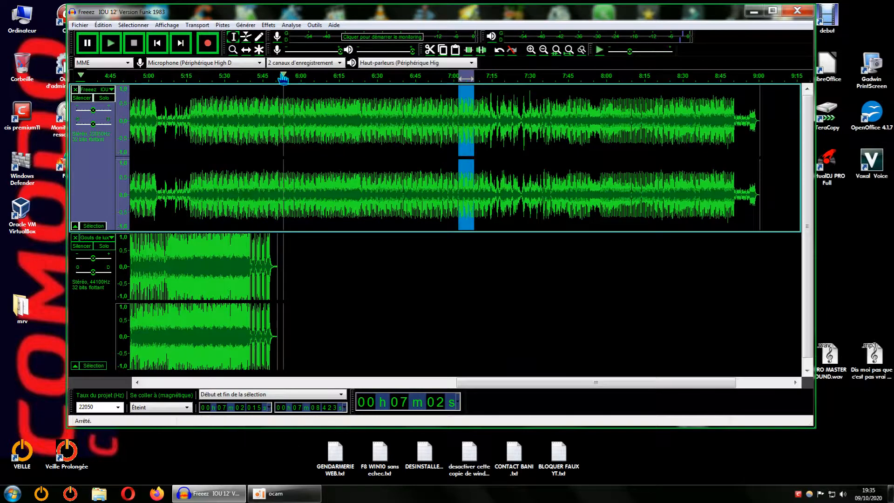
{"action": "left_click", "coordinate": [268, 25]}
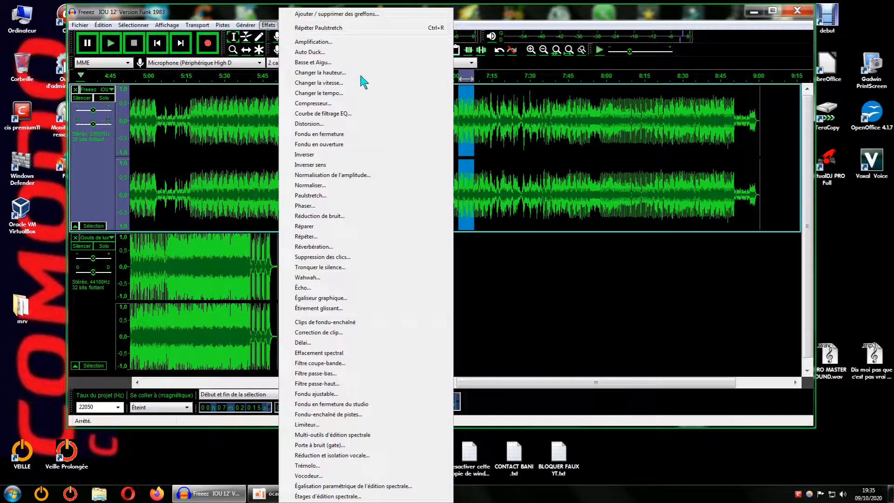
{"action": "left_click", "coordinate": [308, 288]}
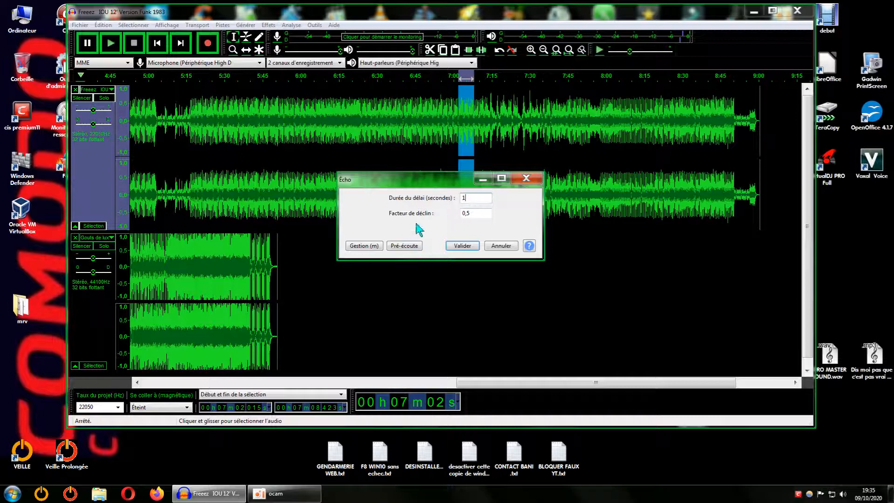
{"action": "left_click", "coordinate": [461, 246]}
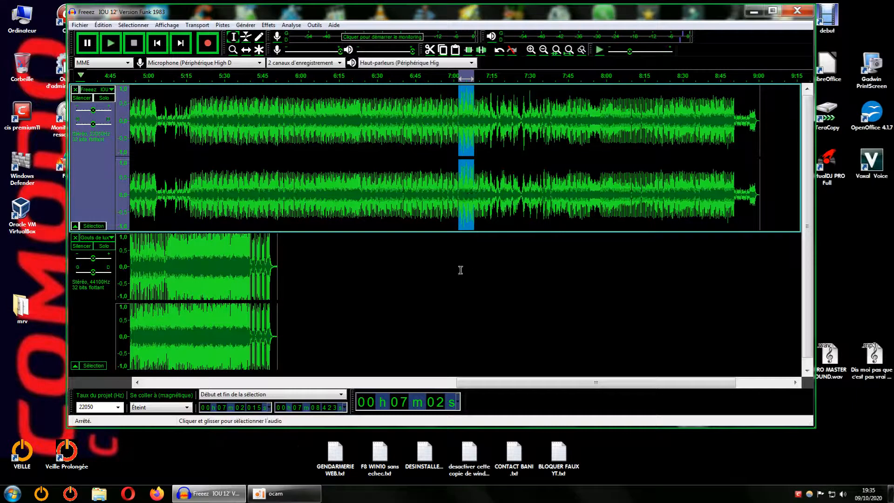
Step: Play the first track from about 7:01 through the echo passage, then stop playback
{"action": "left_click", "coordinate": [455, 198]}
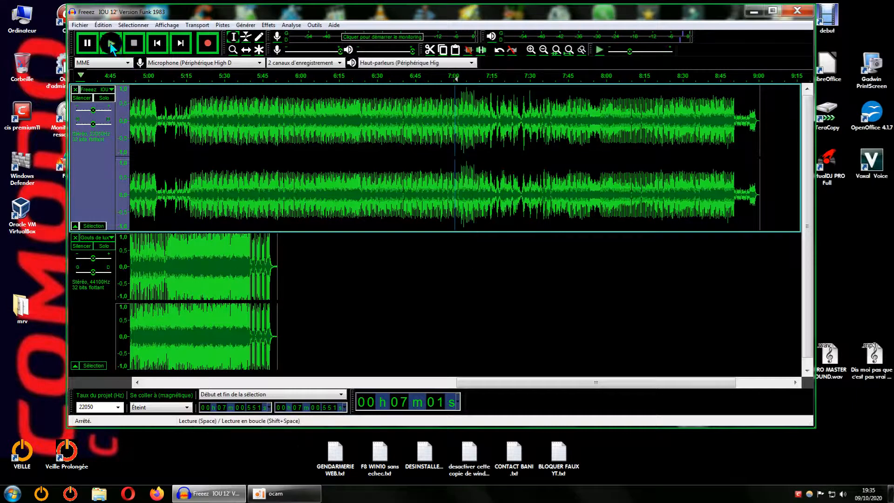
{"action": "left_click", "coordinate": [110, 43]}
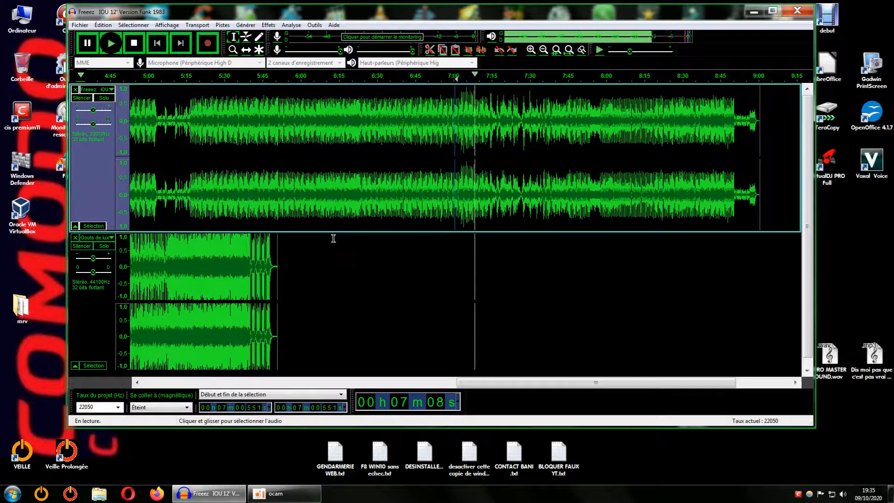
{"action": "left_click", "coordinate": [133, 43]}
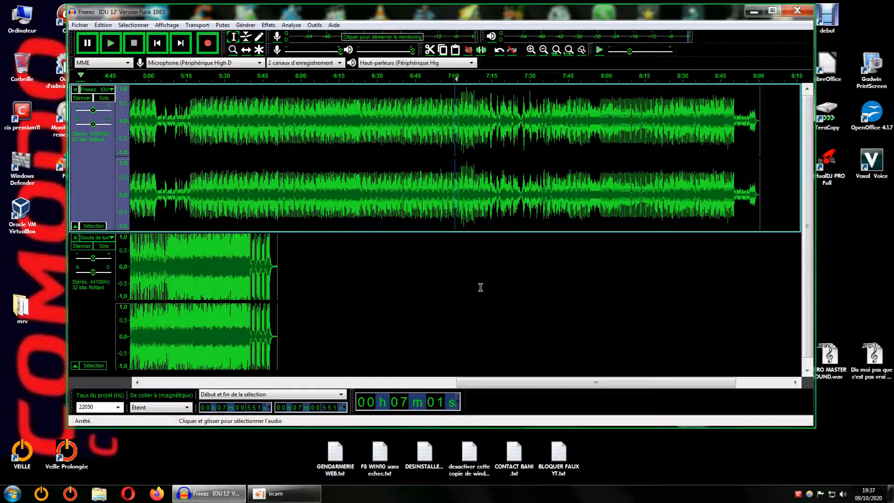
Step: Select a short passage of the first track from about 6:44 to 6:48
{"action": "left_click", "coordinate": [424, 214]}
{"action": "left_click_drag", "start_coordinate": [424, 214], "coordinate": [413, 215]}
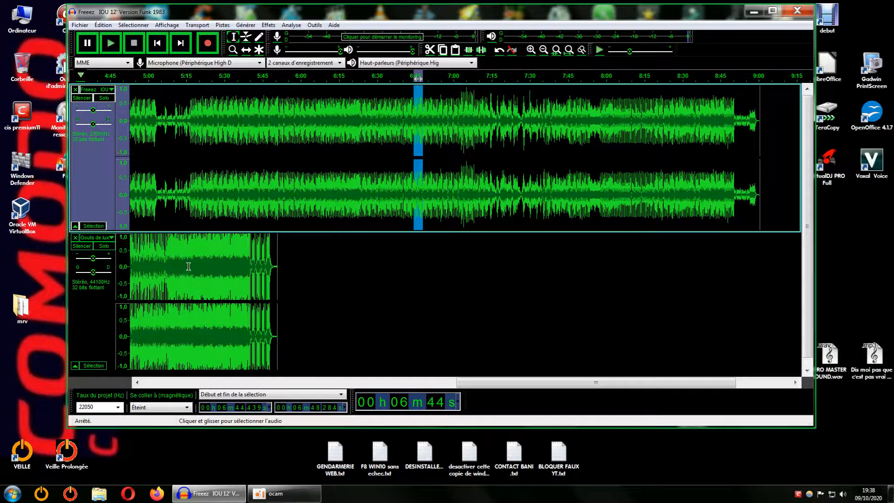
Step: Shift the second track in time with the Time Shift tool to start at about 8:49, just before the first track ends
{"action": "left_click", "coordinate": [246, 50]}
{"action": "left_click_drag", "start_coordinate": [248, 272], "coordinate": [621, 272]}
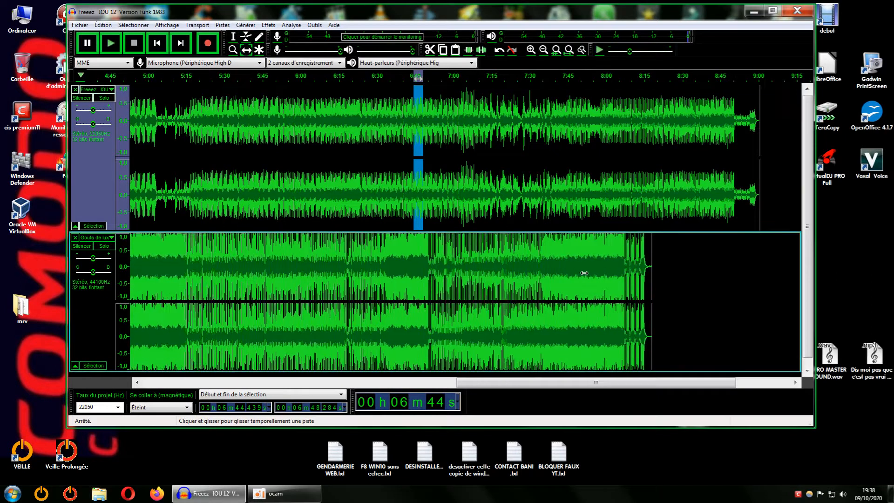
{"action": "left_click_drag", "start_coordinate": [669, 386], "coordinate": [545, 383]}
{"action": "left_click_drag", "start_coordinate": [639, 384], "coordinate": [749, 385]}
{"action": "left_click_drag", "start_coordinate": [210, 265], "coordinate": [691, 261]}
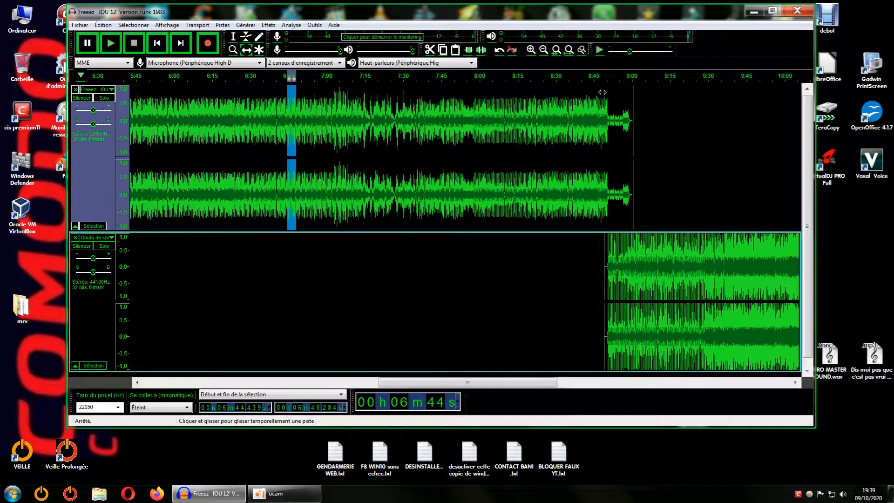
Step: Play both tracks from about 8:48 to hear the transition, then stop playback
{"action": "left_click", "coordinate": [603, 77]}
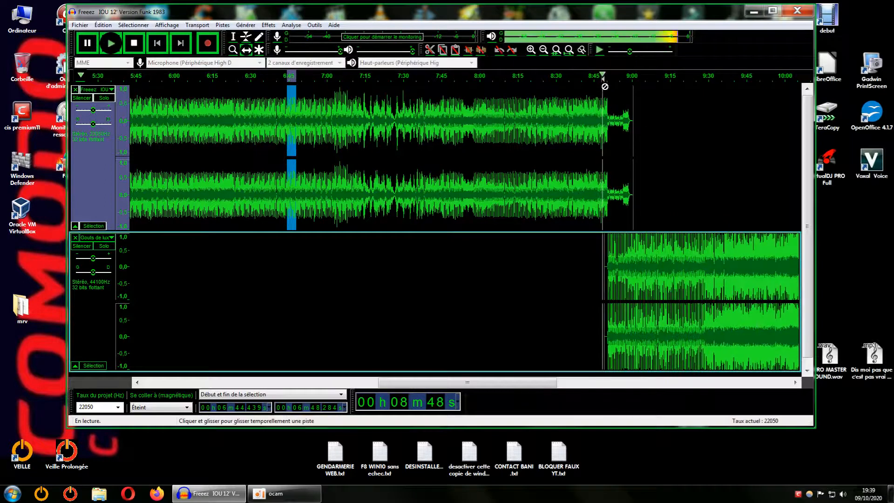
{"action": "left_click", "coordinate": [134, 43]}
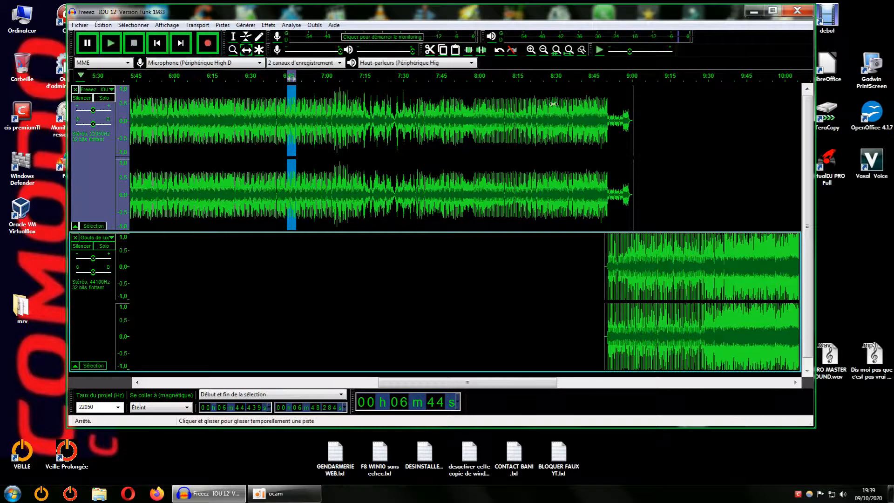
Step: Shift the second track slightly later so that it starts at about 8:50
{"action": "left_click", "coordinate": [530, 49]}
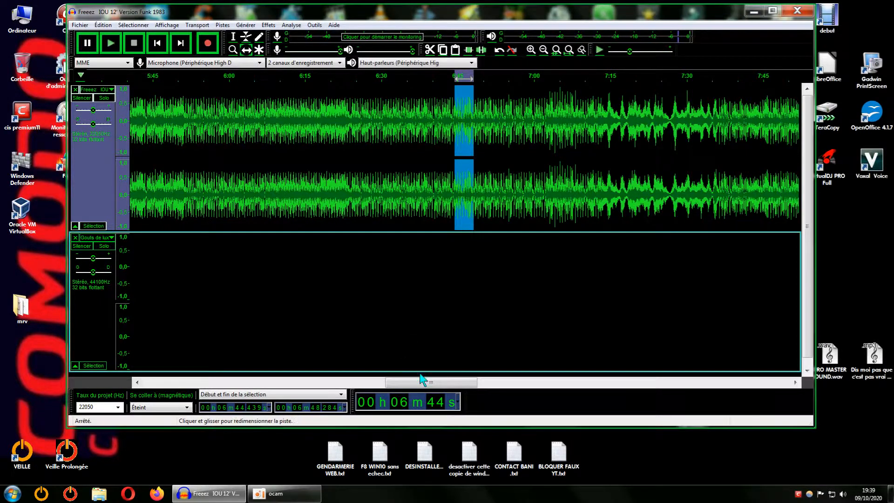
{"action": "left_click_drag", "start_coordinate": [431, 381], "coordinate": [529, 382]}
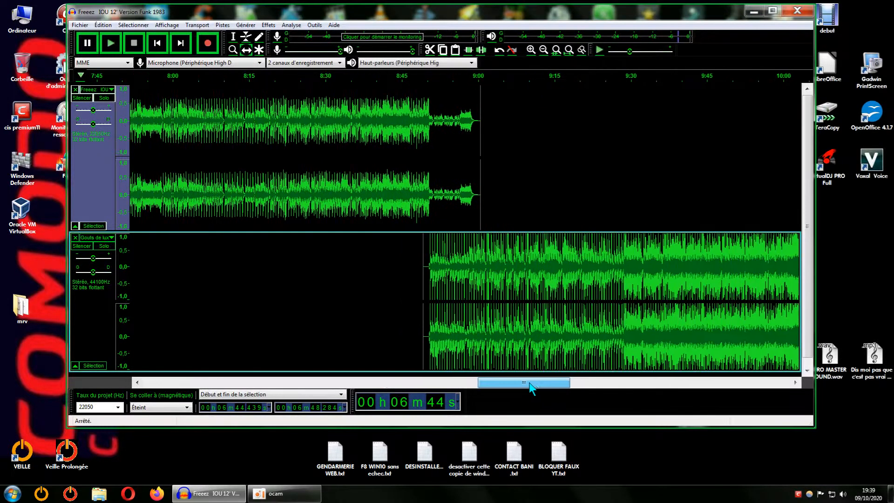
{"action": "left_click_drag", "start_coordinate": [460, 252], "coordinate": [465, 252]}
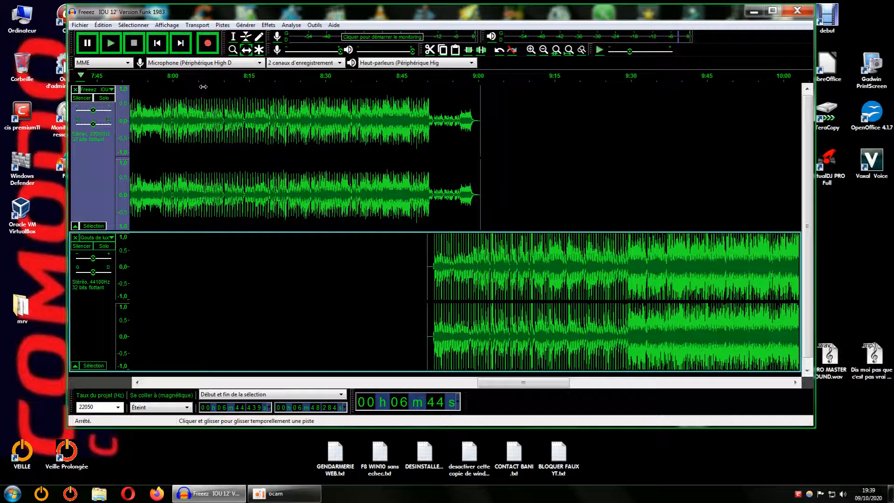
Step: Shift the second track earlier to start at about 8:45.6, aligning its first beat with the first track's beat near 8:47
{"action": "left_click", "coordinate": [234, 40]}
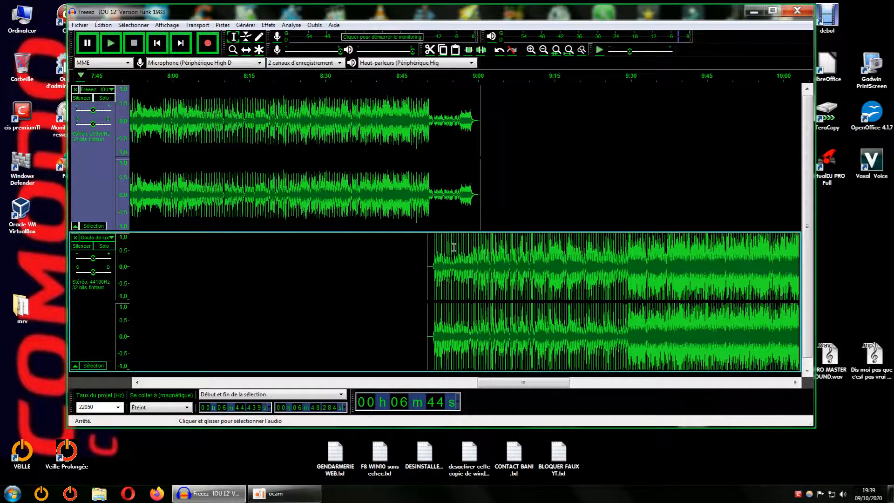
{"action": "left_click", "coordinate": [531, 49]}
{"action": "left_click", "coordinate": [531, 50]}
{"action": "left_click", "coordinate": [531, 49]}
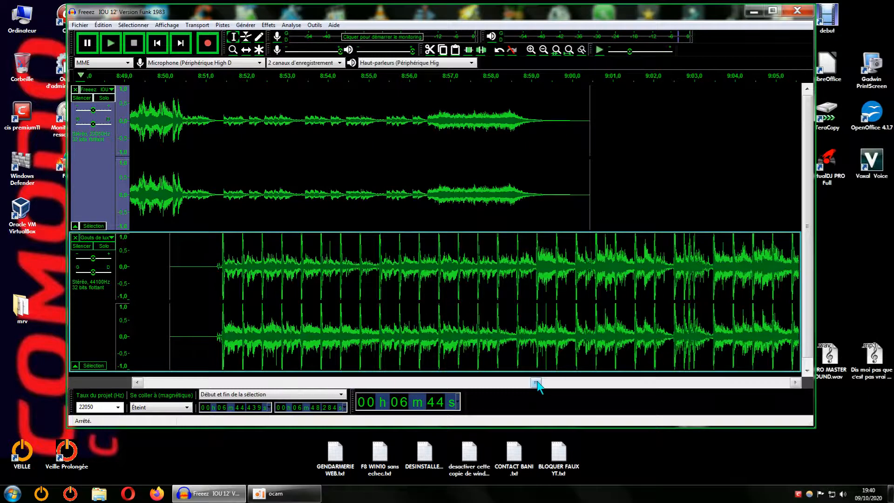
{"action": "left_click_drag", "start_coordinate": [536, 381], "coordinate": [530, 381]}
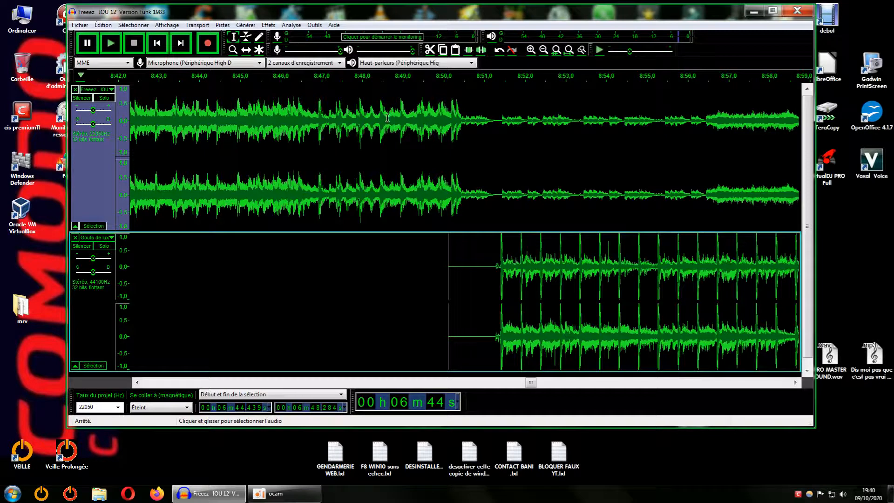
{"action": "left_click", "coordinate": [246, 50]}
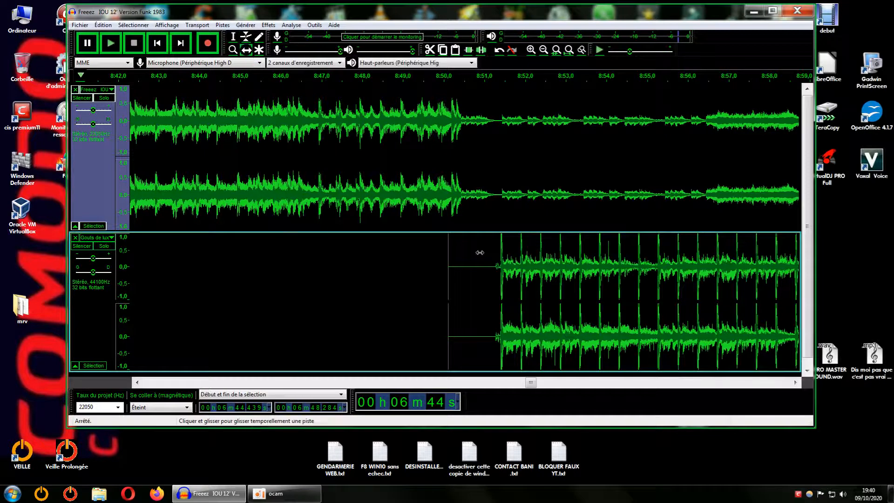
{"action": "left_click_drag", "start_coordinate": [523, 256], "coordinate": [353, 259]}
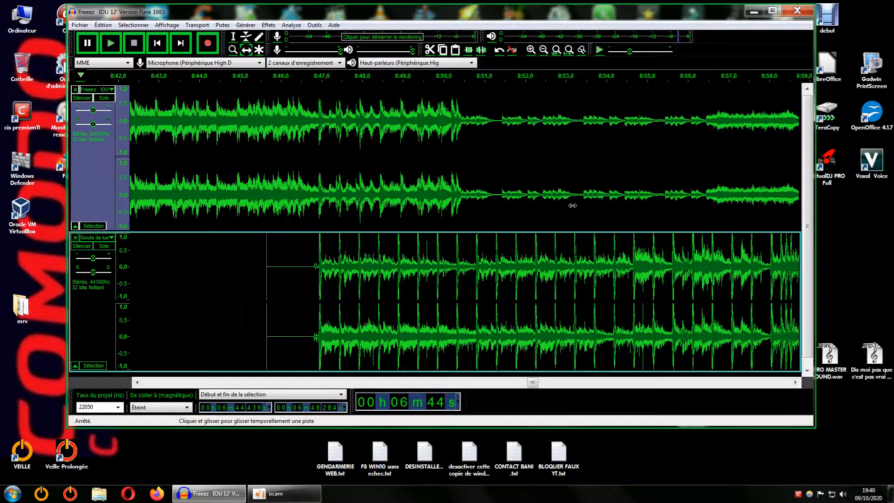
Step: Select the overlapping passage from about 8:47 to 9:01 in each track in turn, ending on the second track
{"action": "left_click", "coordinate": [543, 50]}
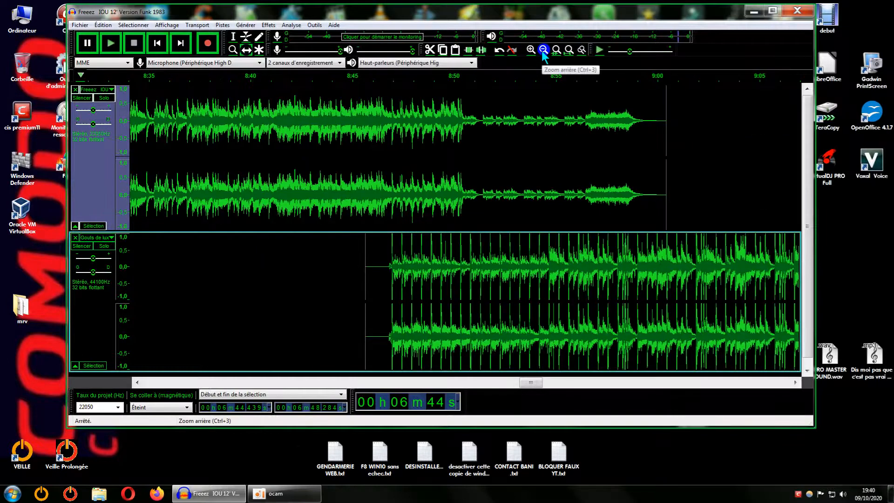
{"action": "left_click", "coordinate": [543, 49]}
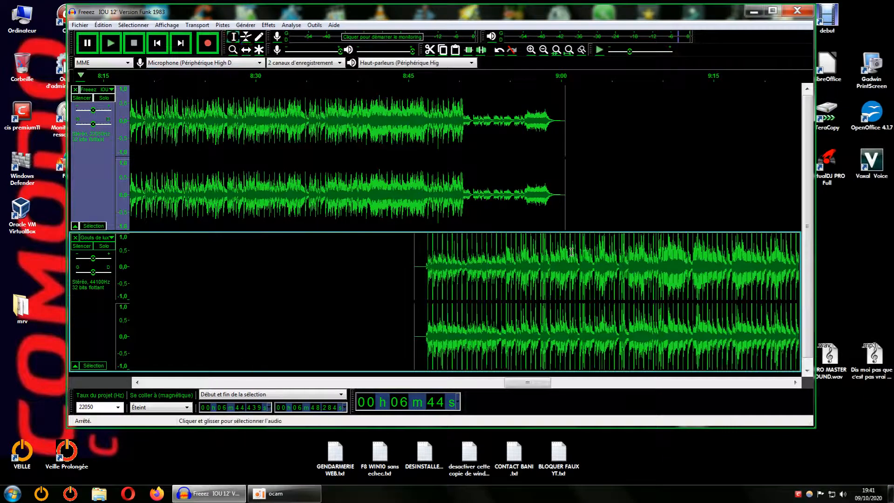
{"action": "left_click_drag", "start_coordinate": [568, 260], "coordinate": [425, 247]}
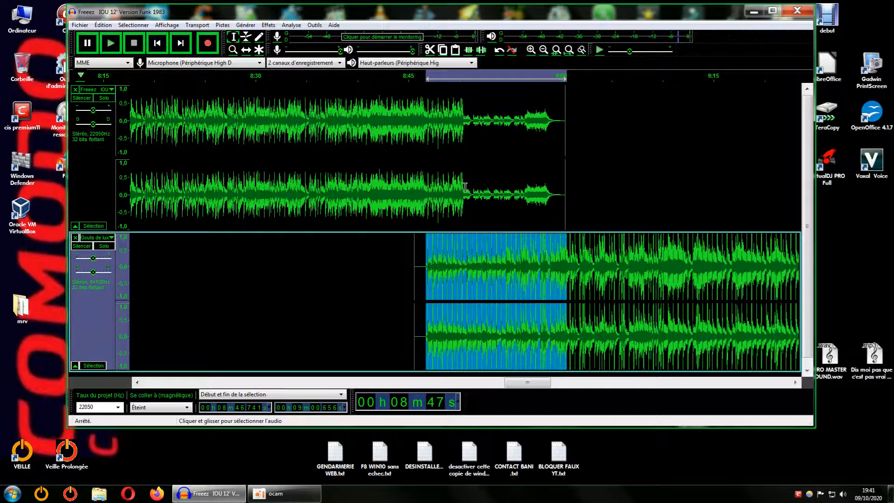
{"action": "mouse_move", "coordinate": [426, 189]}
{"action": "left_mouse_down"}
{"action": "mouse_move", "coordinate": [562, 192]}
{"action": "mouse_move", "coordinate": [422, 199]}
{"action": "mouse_move", "coordinate": [429, 202]}
{"action": "left_mouse_up"}
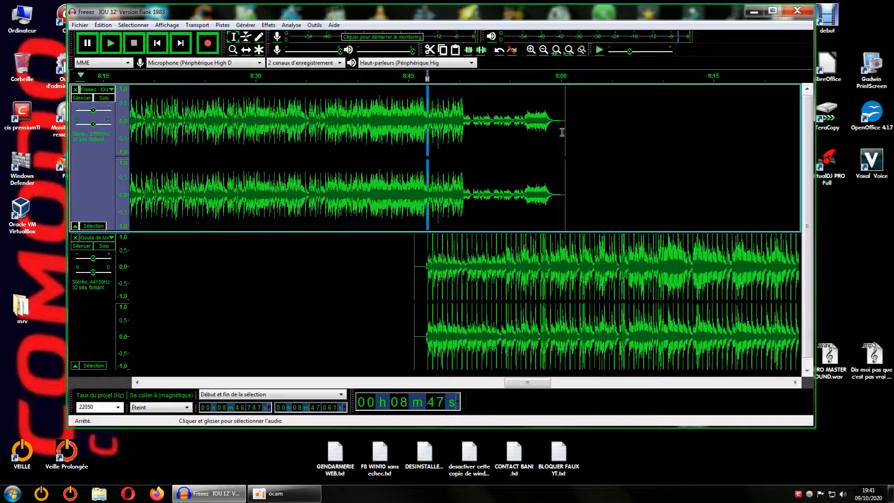
{"action": "left_click_drag", "start_coordinate": [567, 131], "coordinate": [426, 136]}
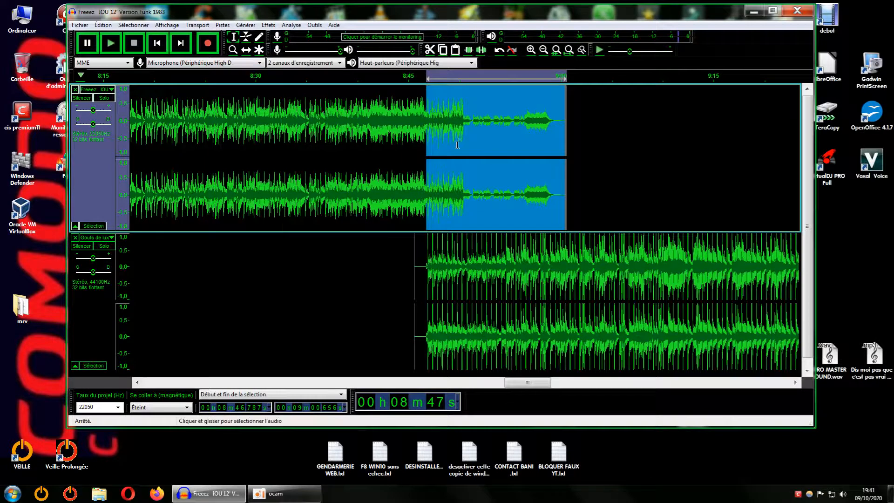
{"action": "left_click_drag", "start_coordinate": [425, 248], "coordinate": [566, 259]}
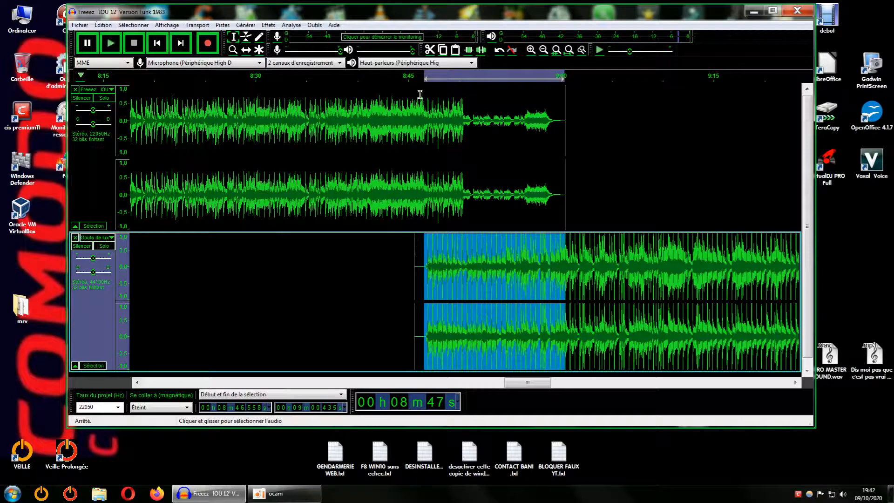
Step: Select the overlap from about 8:47 to 9:01 across both tracks at once
{"action": "left_click_drag", "start_coordinate": [420, 86], "coordinate": [470, 116]}
{"action": "left_click_drag", "start_coordinate": [565, 231], "coordinate": [565, 234]}
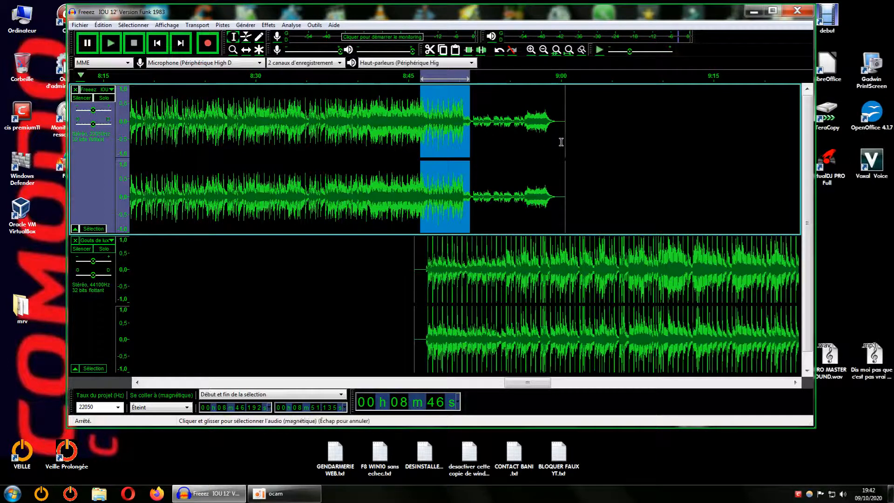
{"action": "left_click_drag", "start_coordinate": [422, 142], "coordinate": [554, 213]}
{"action": "left_click_drag", "start_coordinate": [567, 302], "coordinate": [426, 195]}
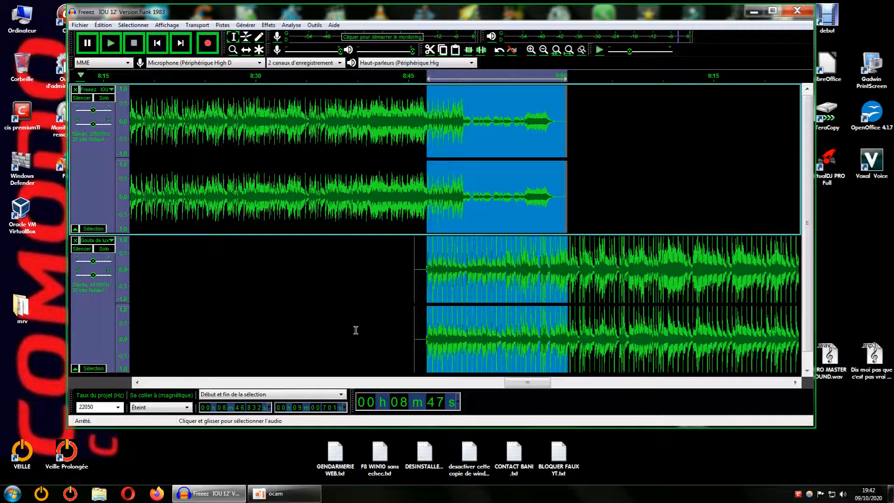
Step: Clear the overlap selection and select a short passage from about 8:33.5 to 8:35.8 across both tracks
{"action": "left_click", "coordinate": [642, 186]}
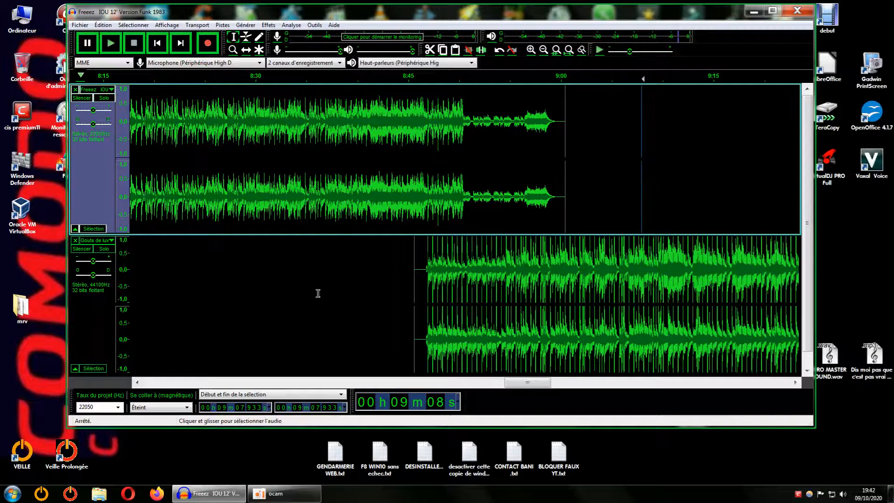
{"action": "left_click_drag", "start_coordinate": [292, 207], "coordinate": [314, 206]}
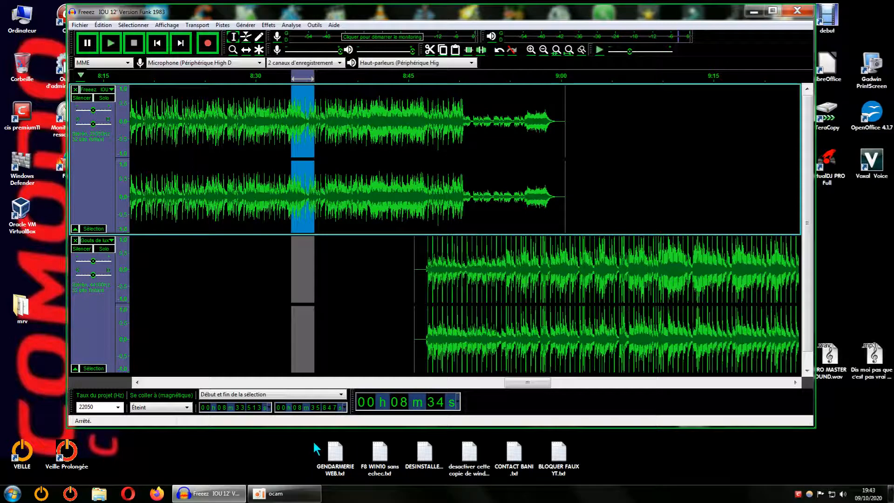
{"action": "left_click", "coordinate": [292, 490]}
{"action": "right_click", "coordinate": [291, 496]}
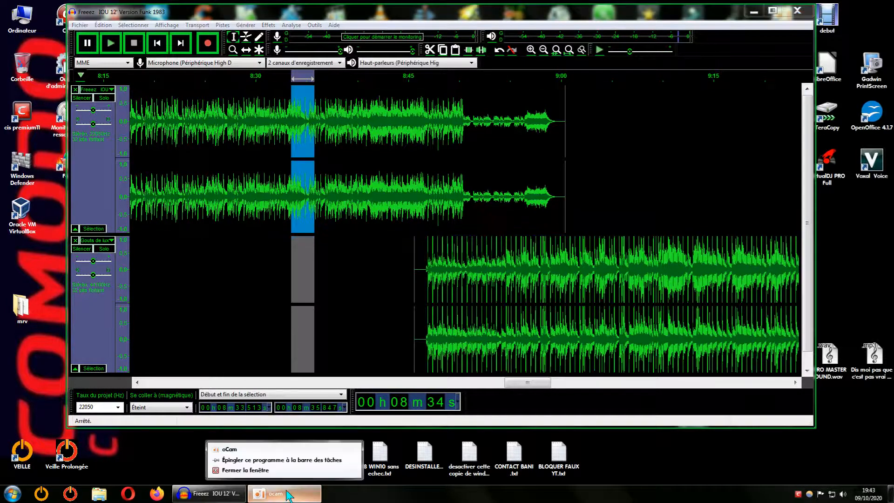